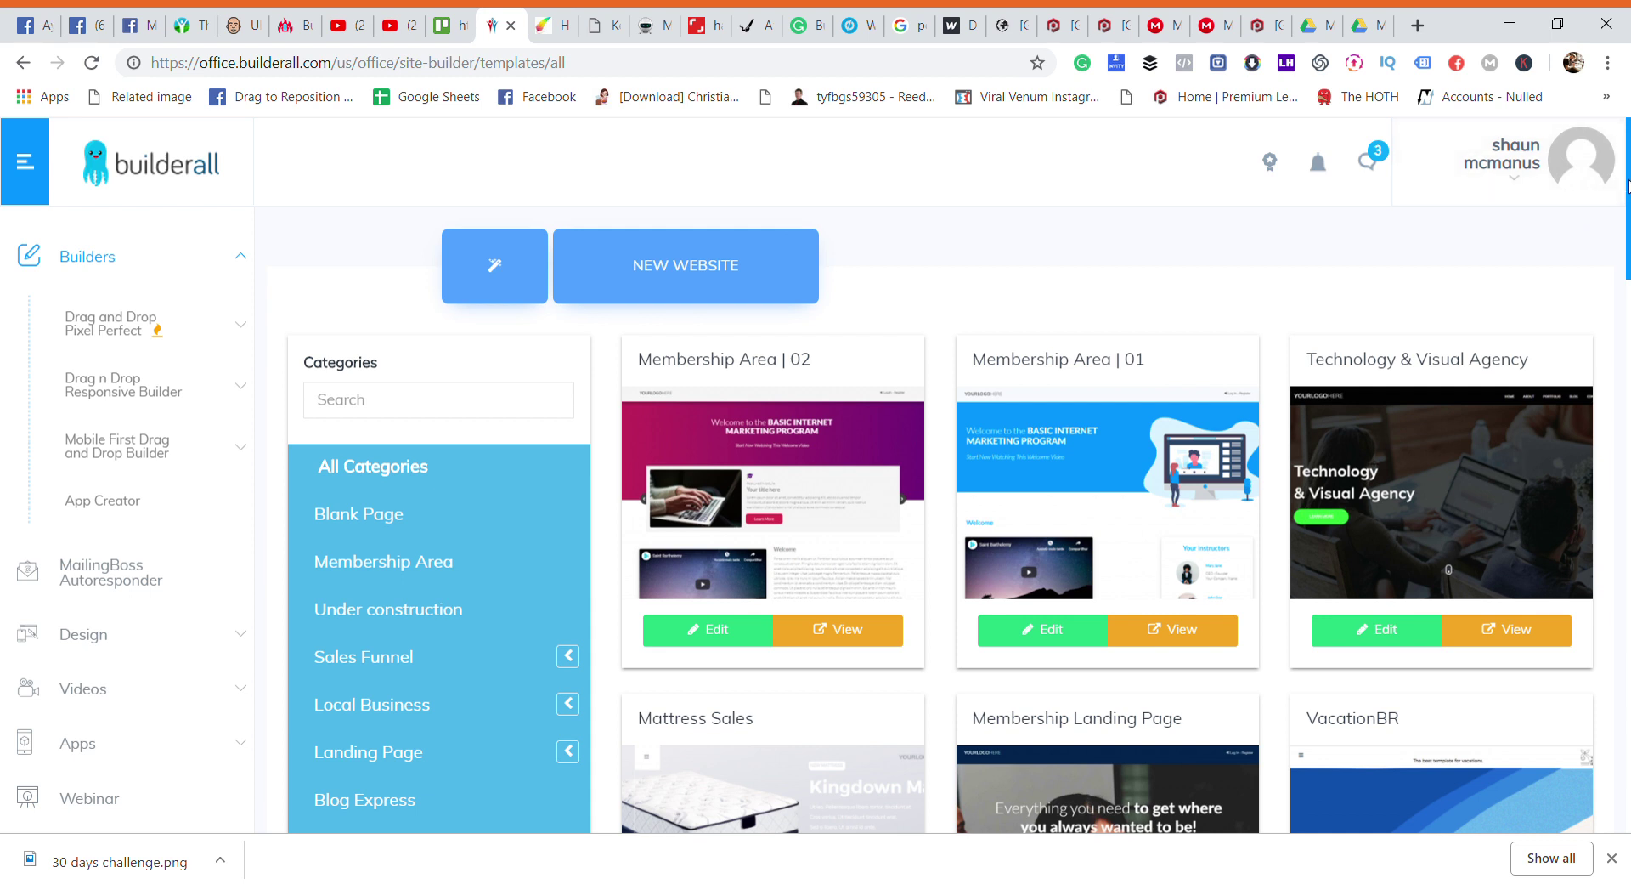
Filter the template gallery to the Food category and browse Restaurant Express, Wave Food and Italian Canteen
{"action": "scroll", "coordinate": [1628, 185], "scroll_direction": "down", "scroll_amount": 3}
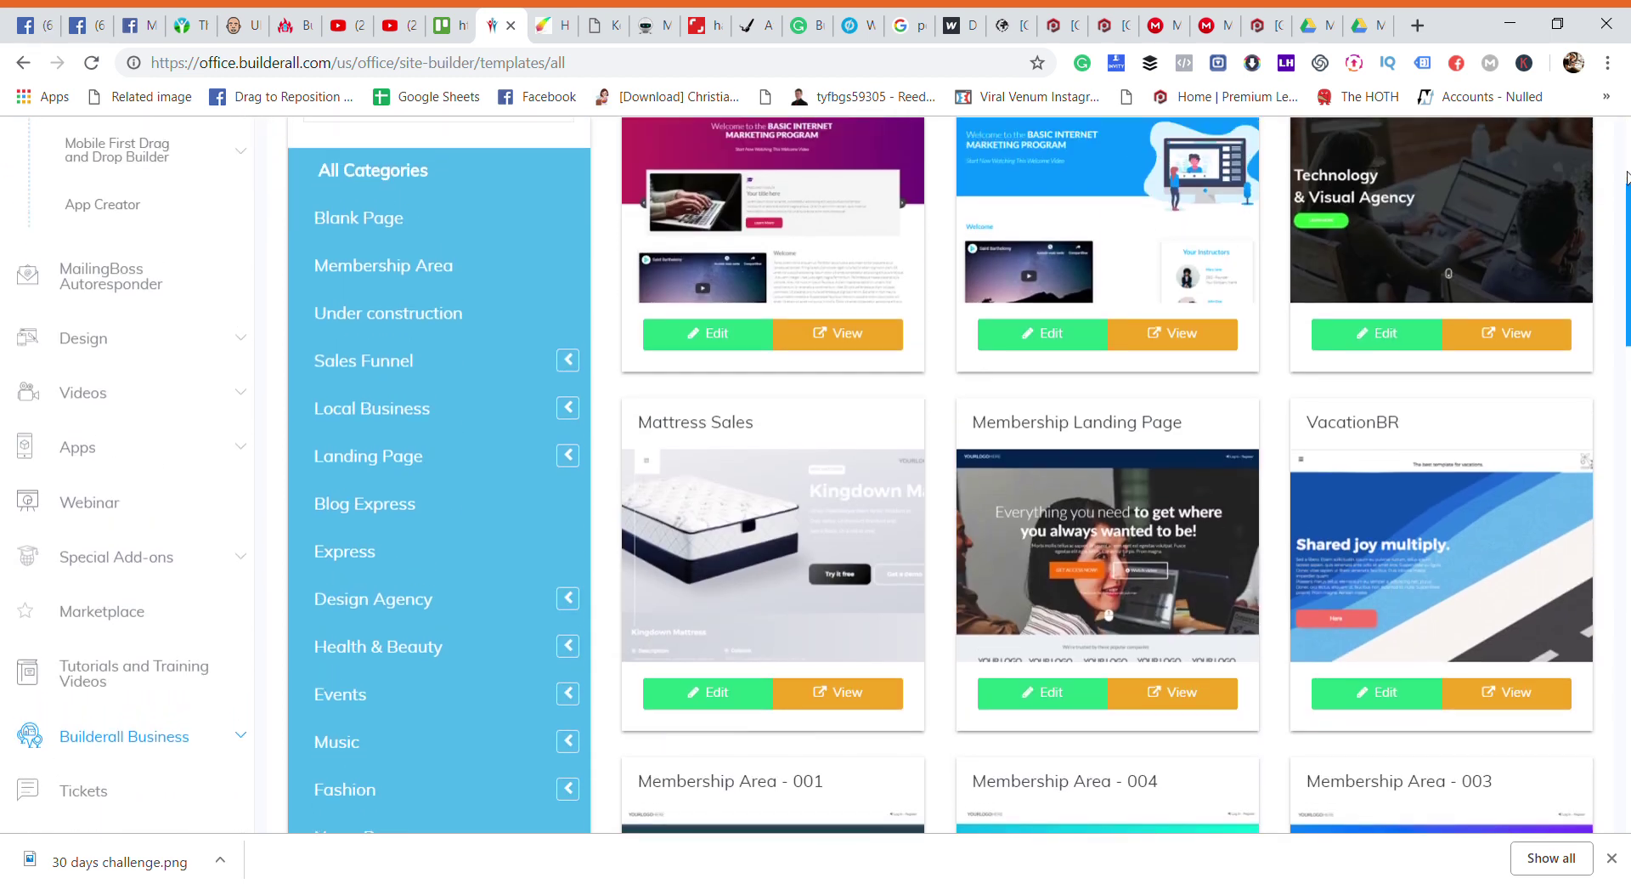
{"action": "scroll", "coordinate": [1628, 177], "scroll_direction": "up", "scroll_amount": 3}
{"action": "scroll", "coordinate": [1626, 175], "scroll_direction": "down", "scroll_amount": 1}
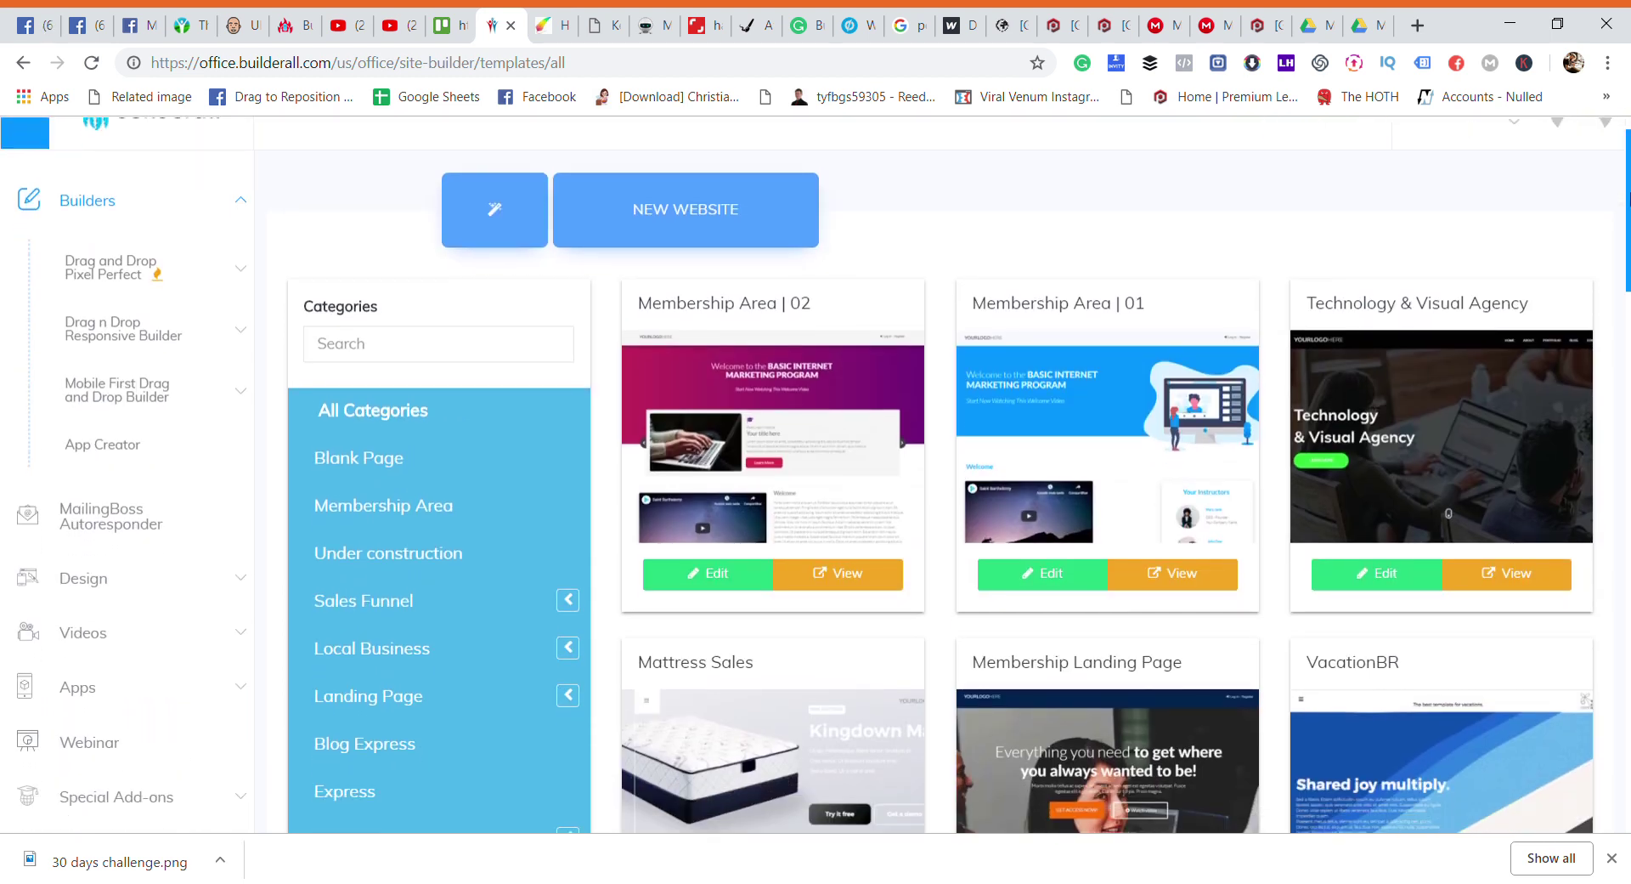
{"action": "left_click_drag", "start_coordinate": [1630, 199], "coordinate": [1629, 164]}
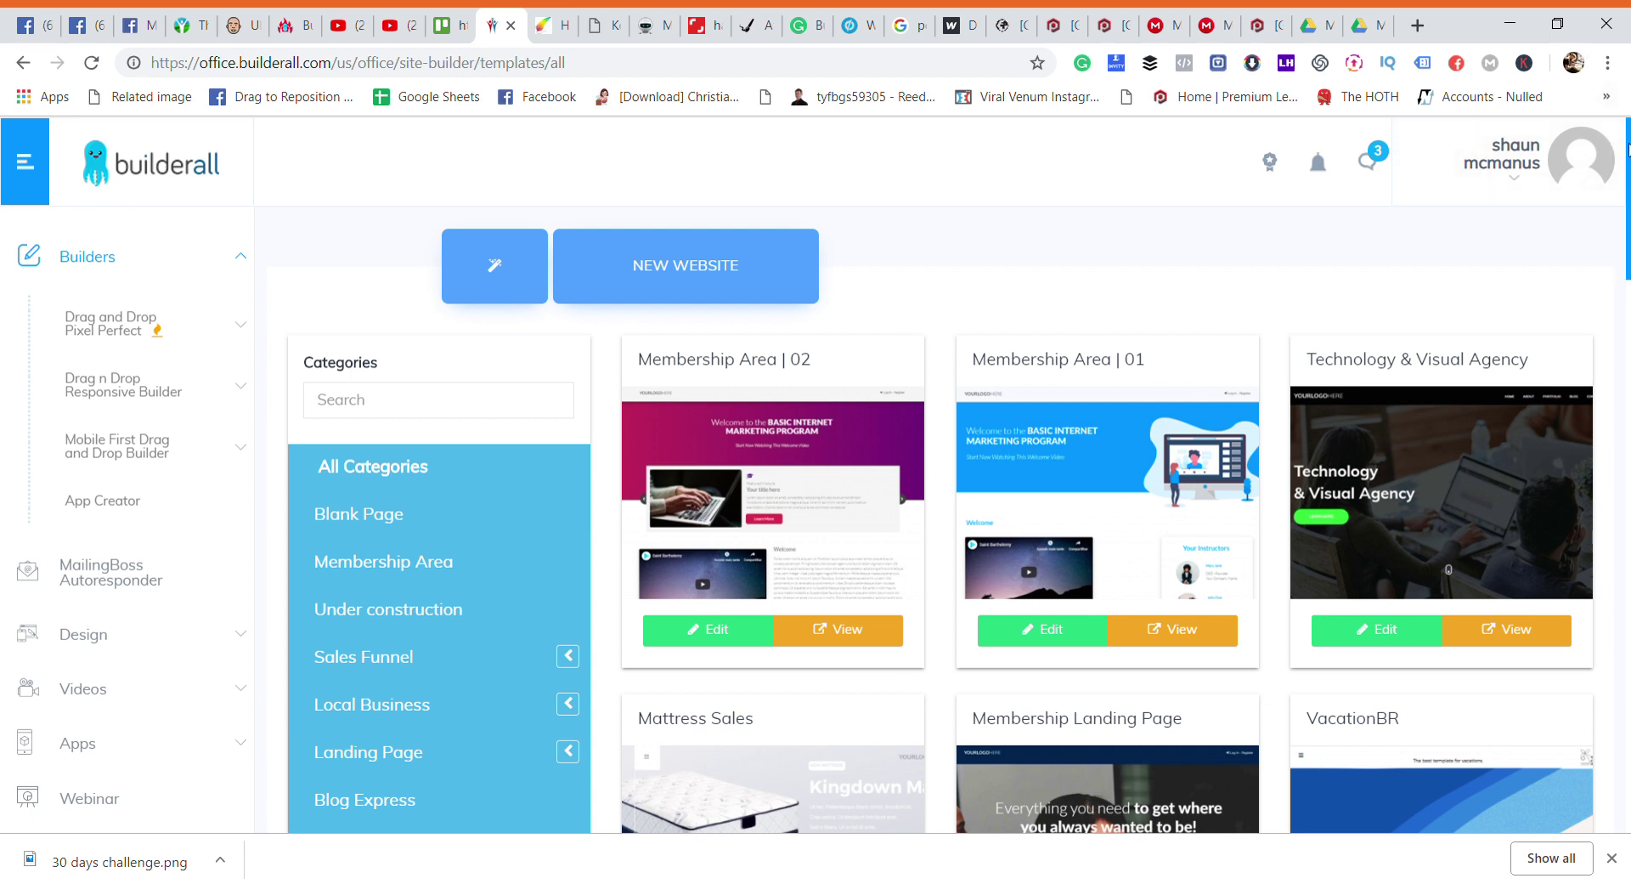
{"action": "left_click_drag", "start_coordinate": [1628, 149], "coordinate": [1628, 402]}
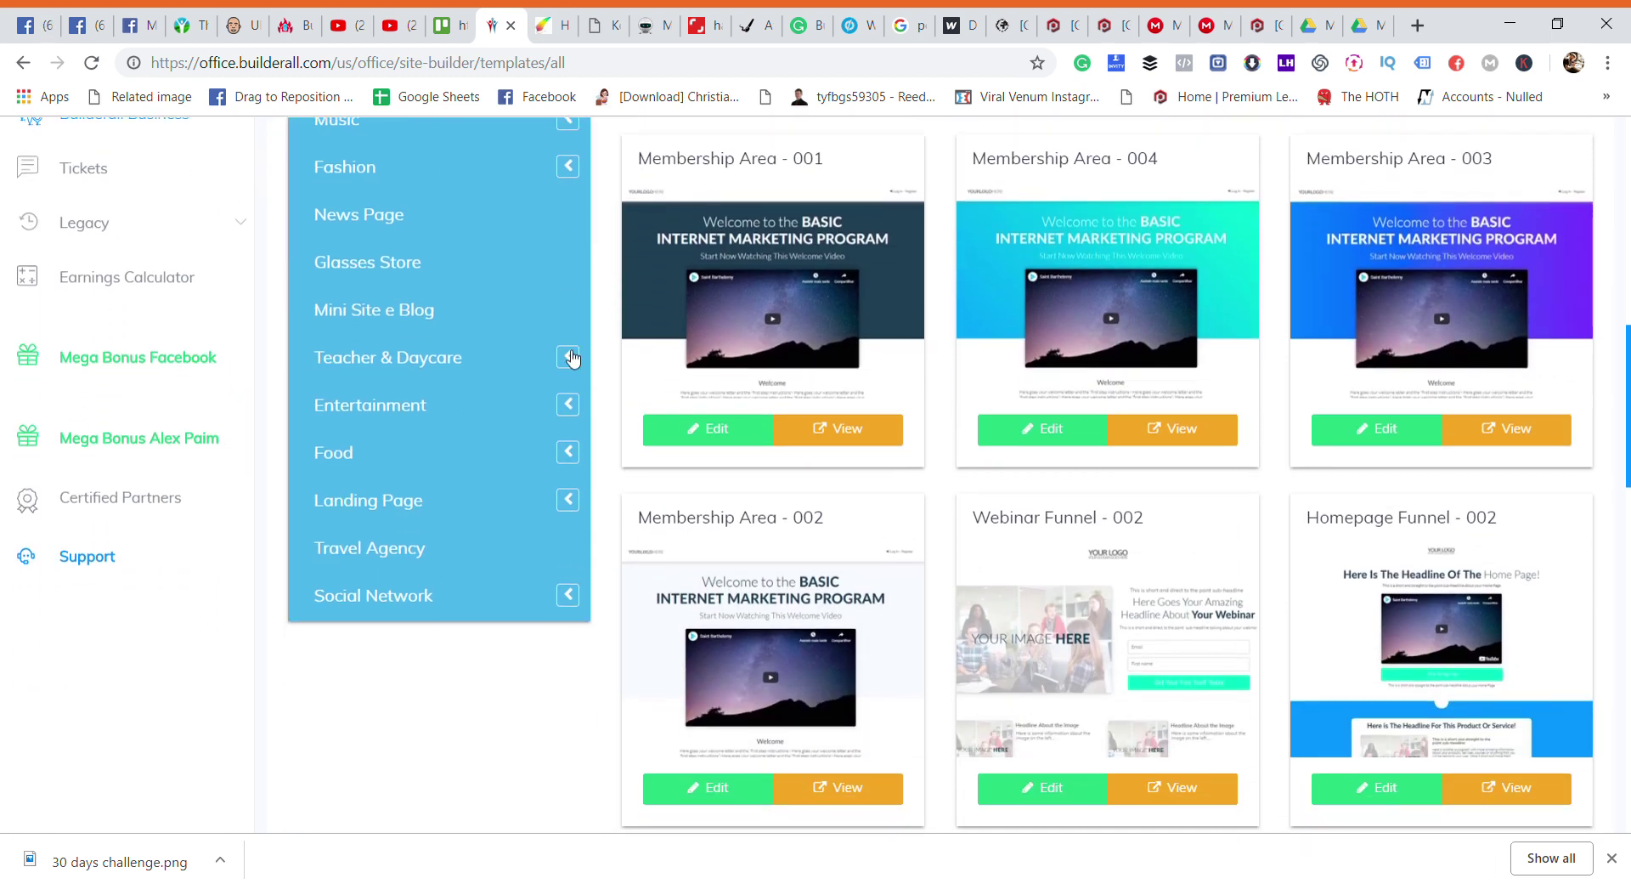
{"action": "left_click", "coordinate": [349, 453]}
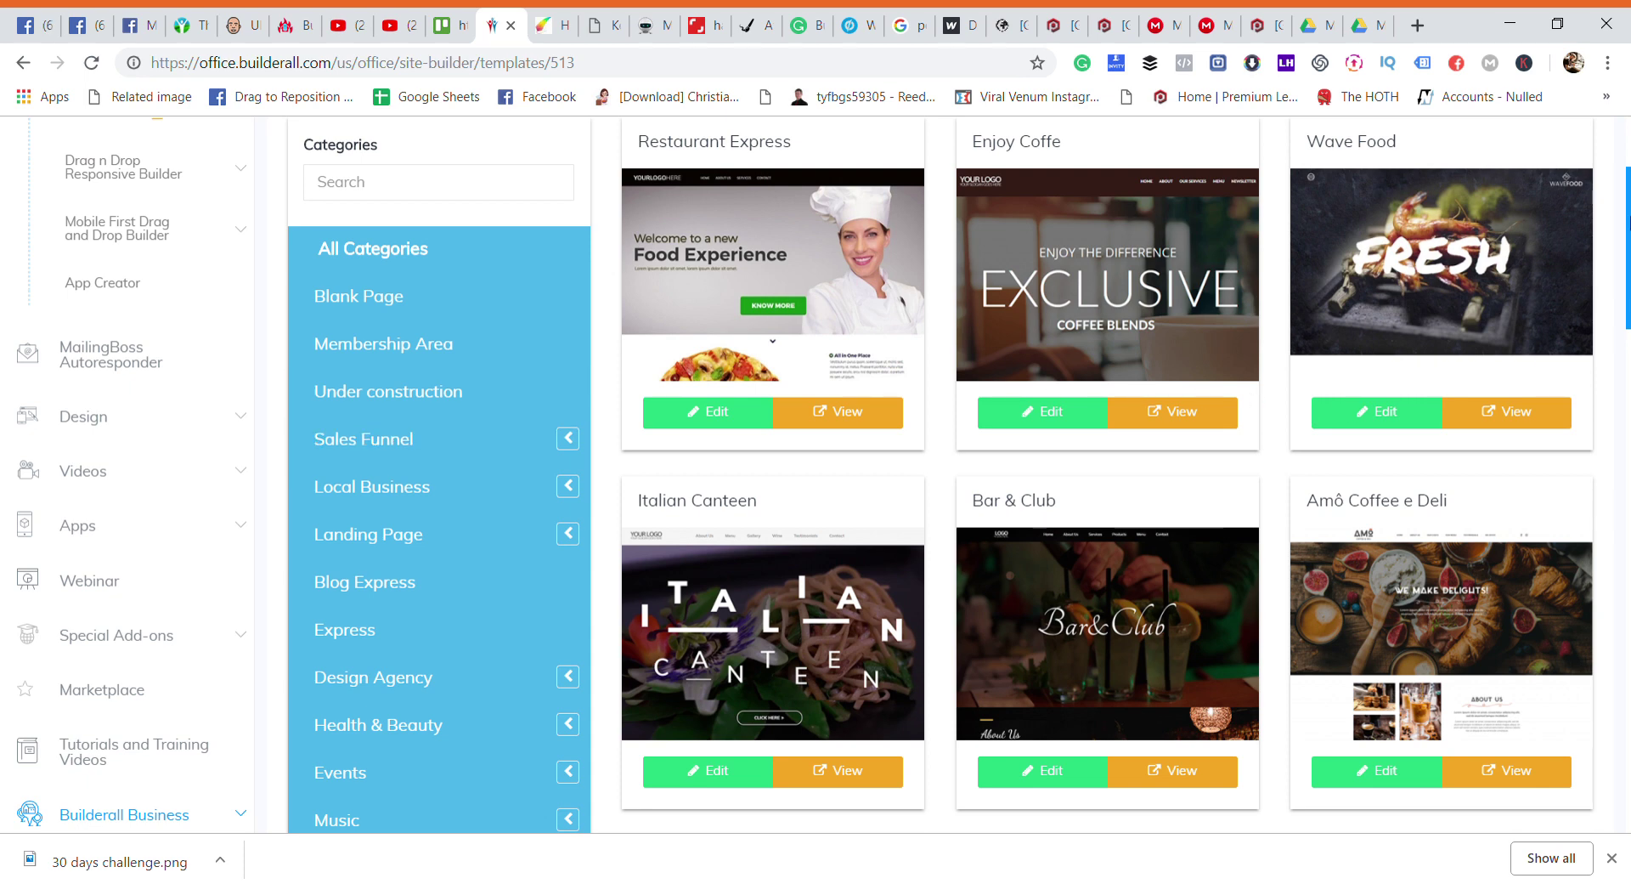
{"action": "scroll", "coordinate": [958, 476], "scroll_direction": "down", "scroll_amount": 5}
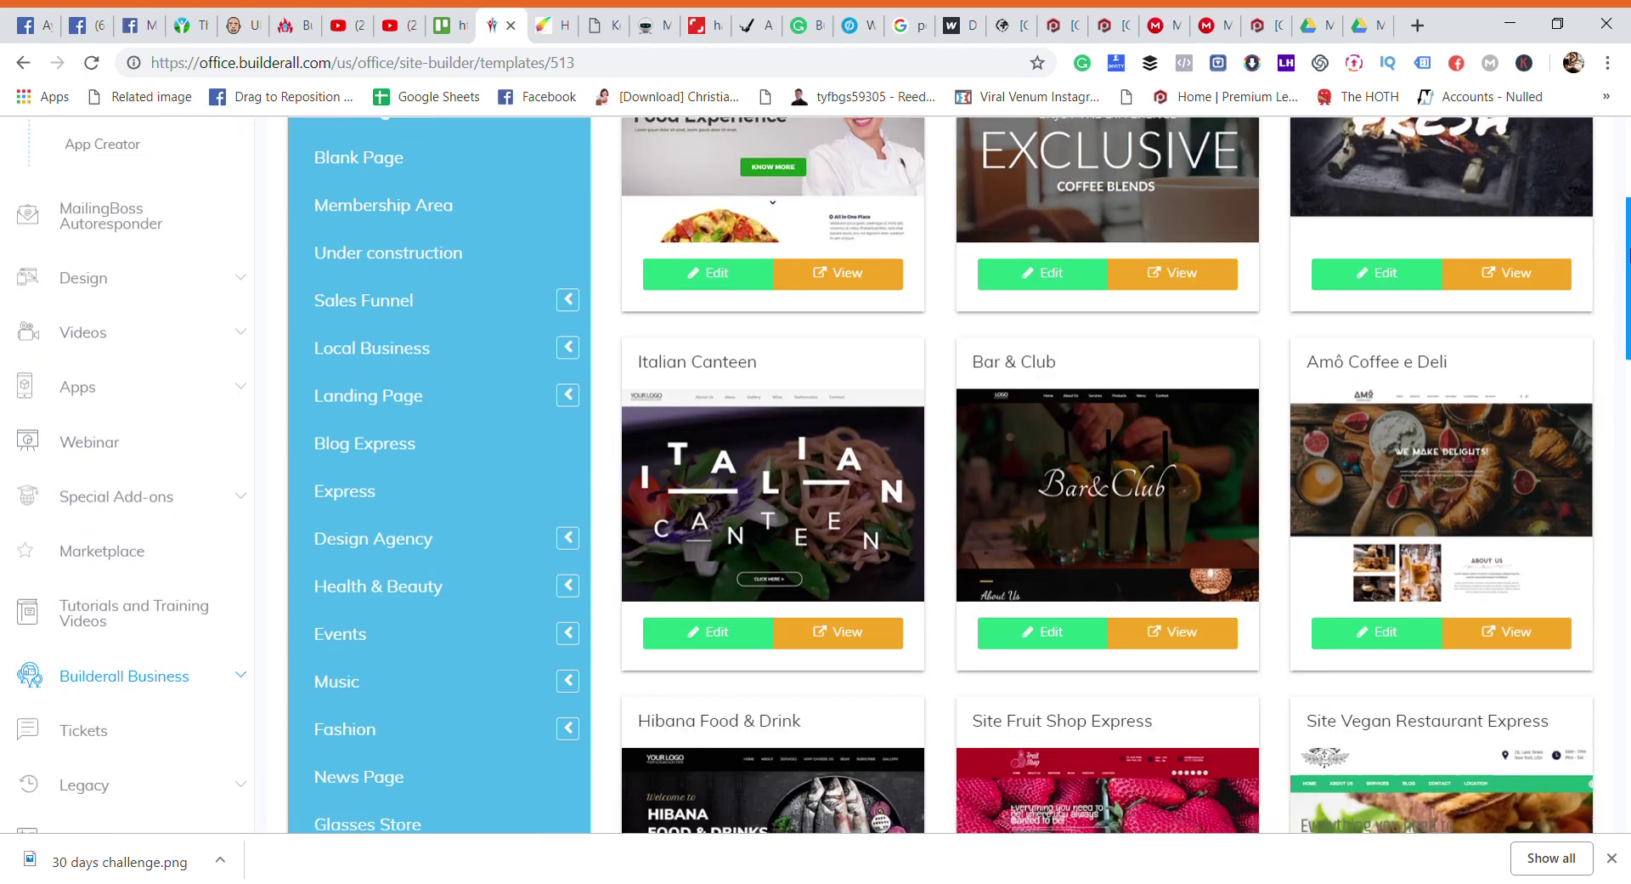
{"action": "scroll", "coordinate": [959, 476], "scroll_direction": "down", "scroll_amount": 5}
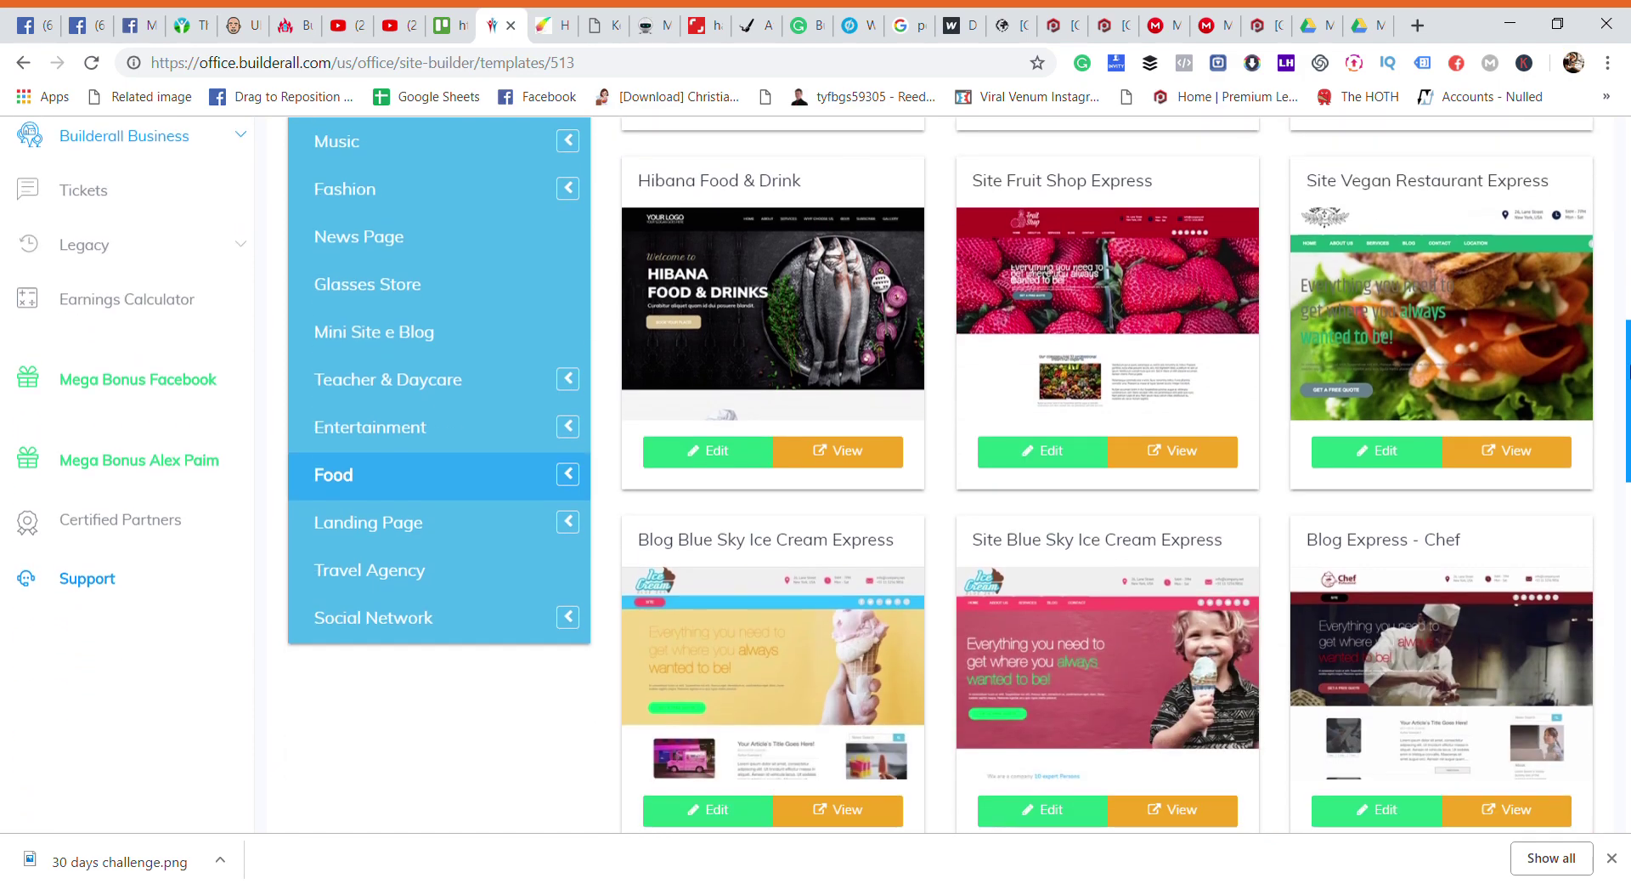
{"action": "scroll", "coordinate": [959, 476], "scroll_direction": "down", "scroll_amount": 7}
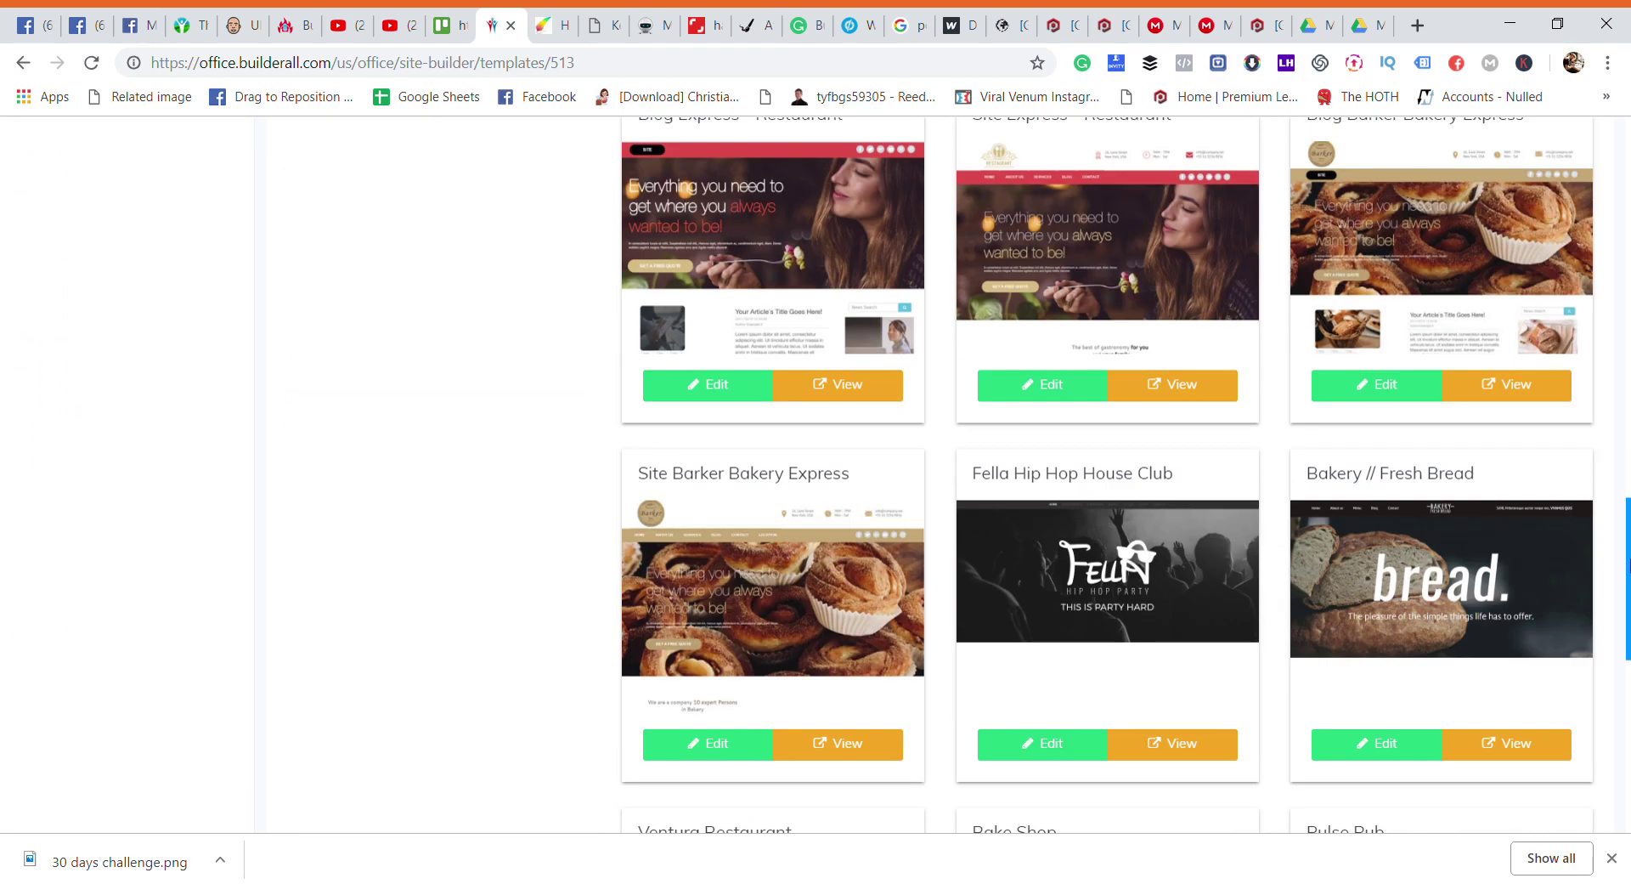
{"action": "left_click_drag", "start_coordinate": [1627, 565], "coordinate": [1623, 145]}
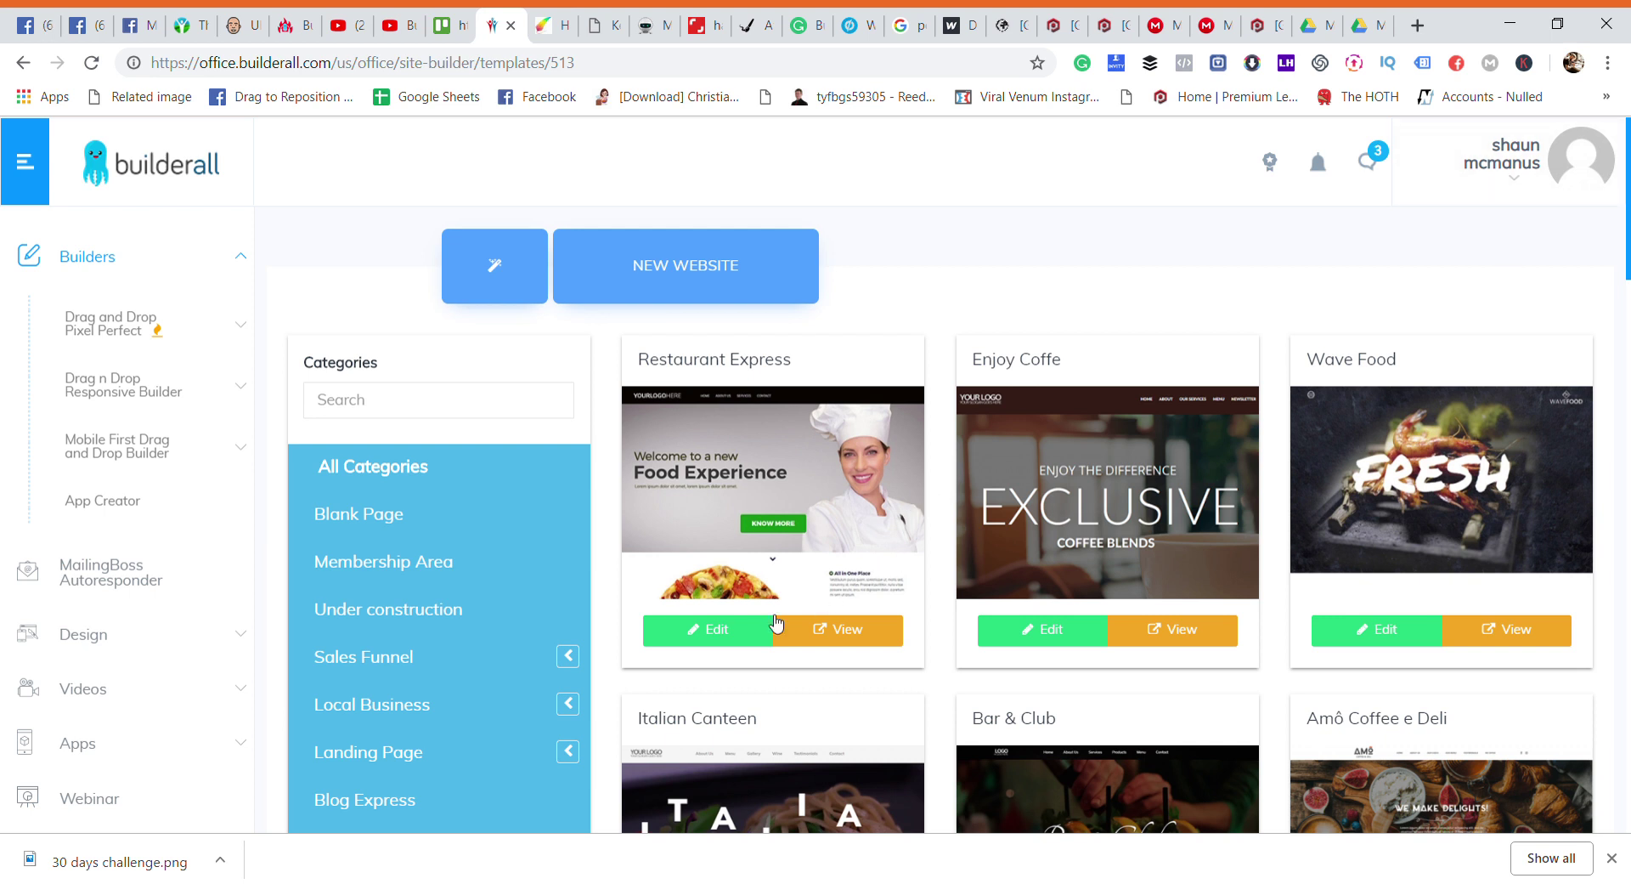
Start editing the Restaurant Express template and bring up the Tattoo Studio Newcastle page editor
{"action": "left_click", "coordinate": [725, 637]}
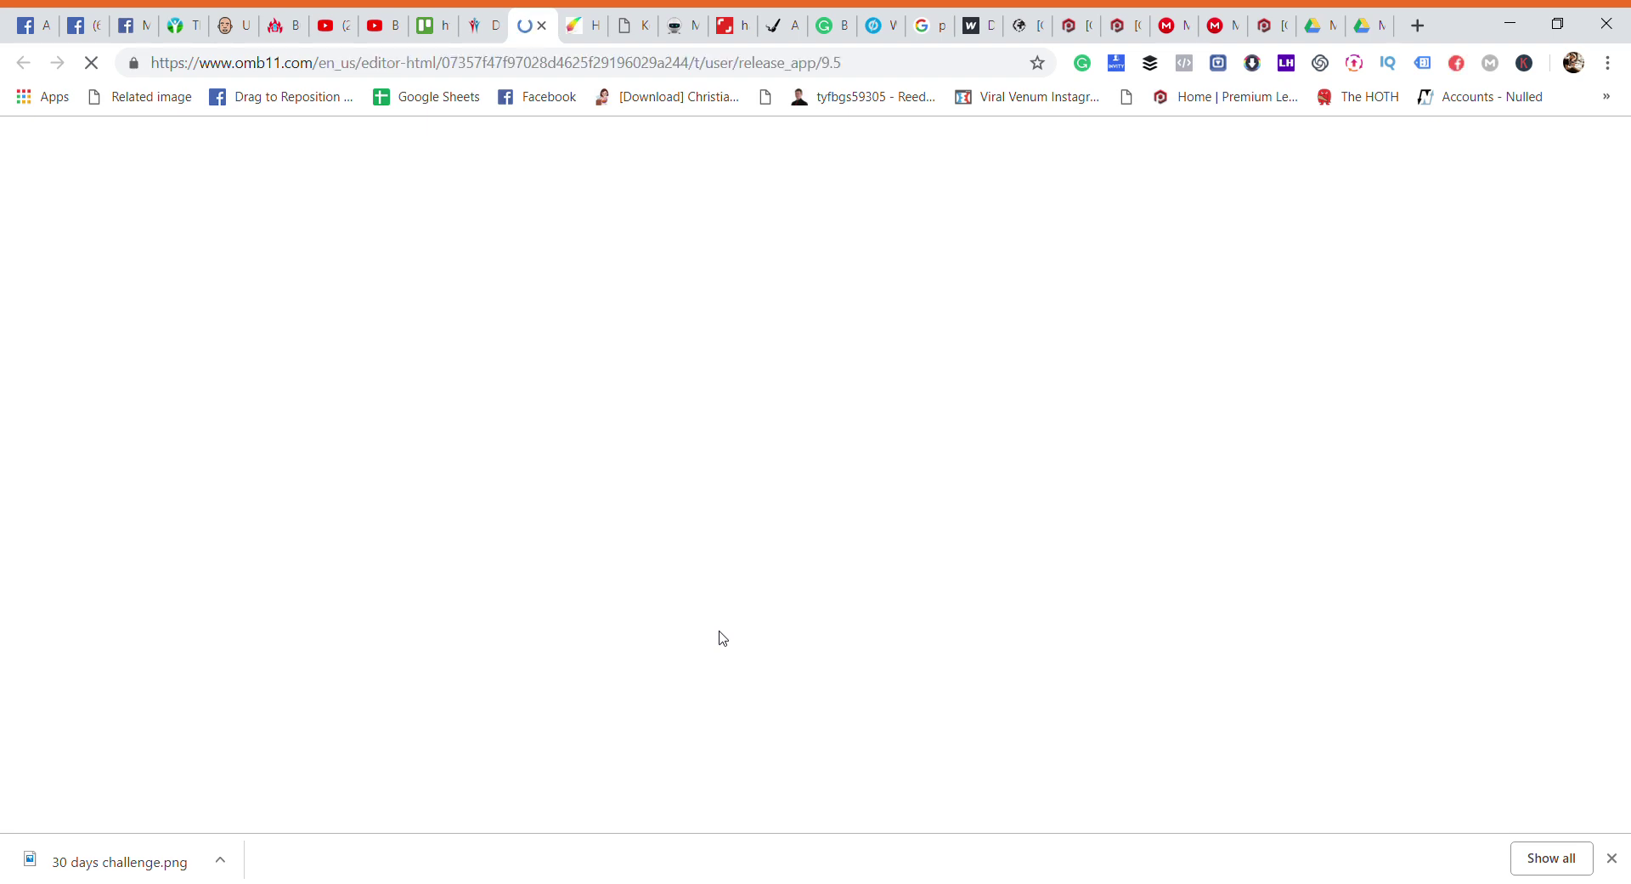
{"action": "left_click", "coordinate": [578, 36]}
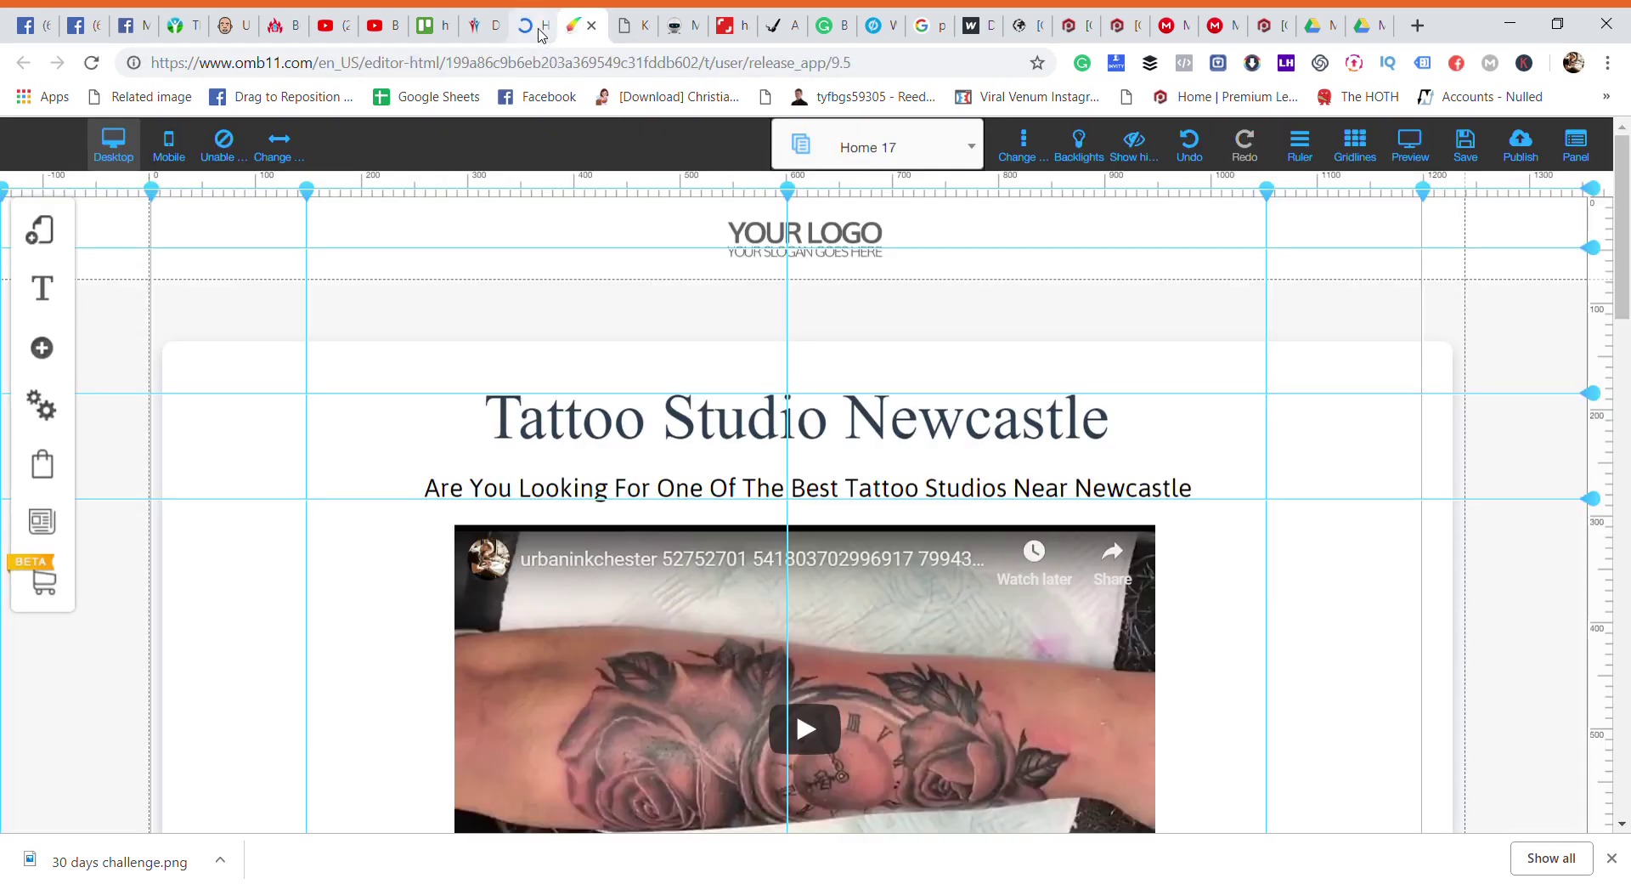
{"action": "left_click", "coordinate": [534, 32]}
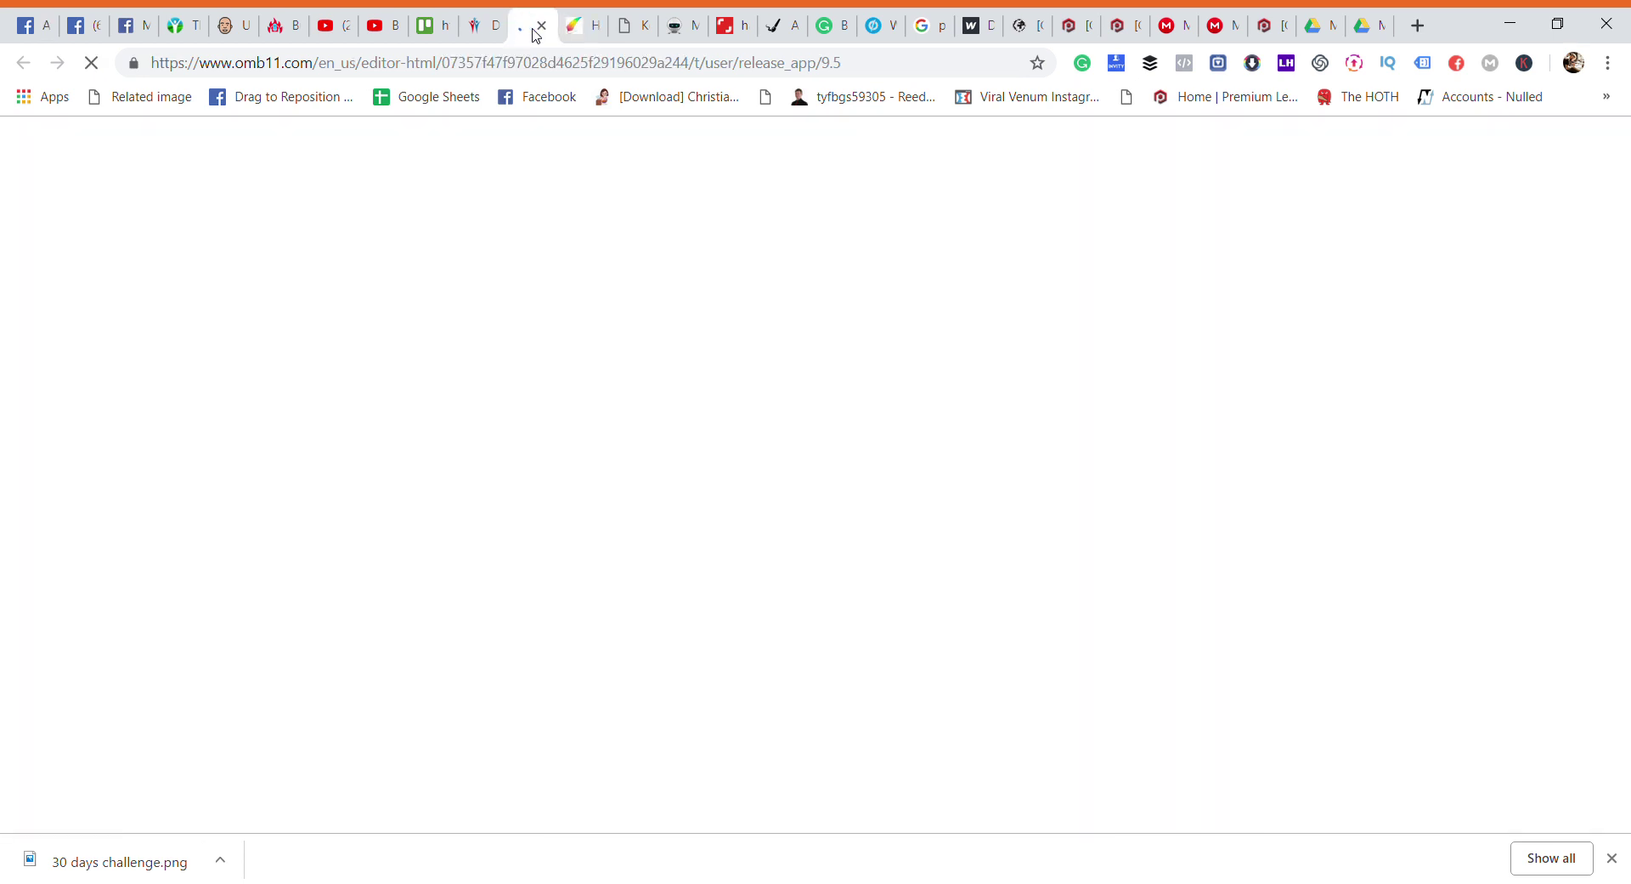
{"action": "left_click", "coordinate": [477, 36]}
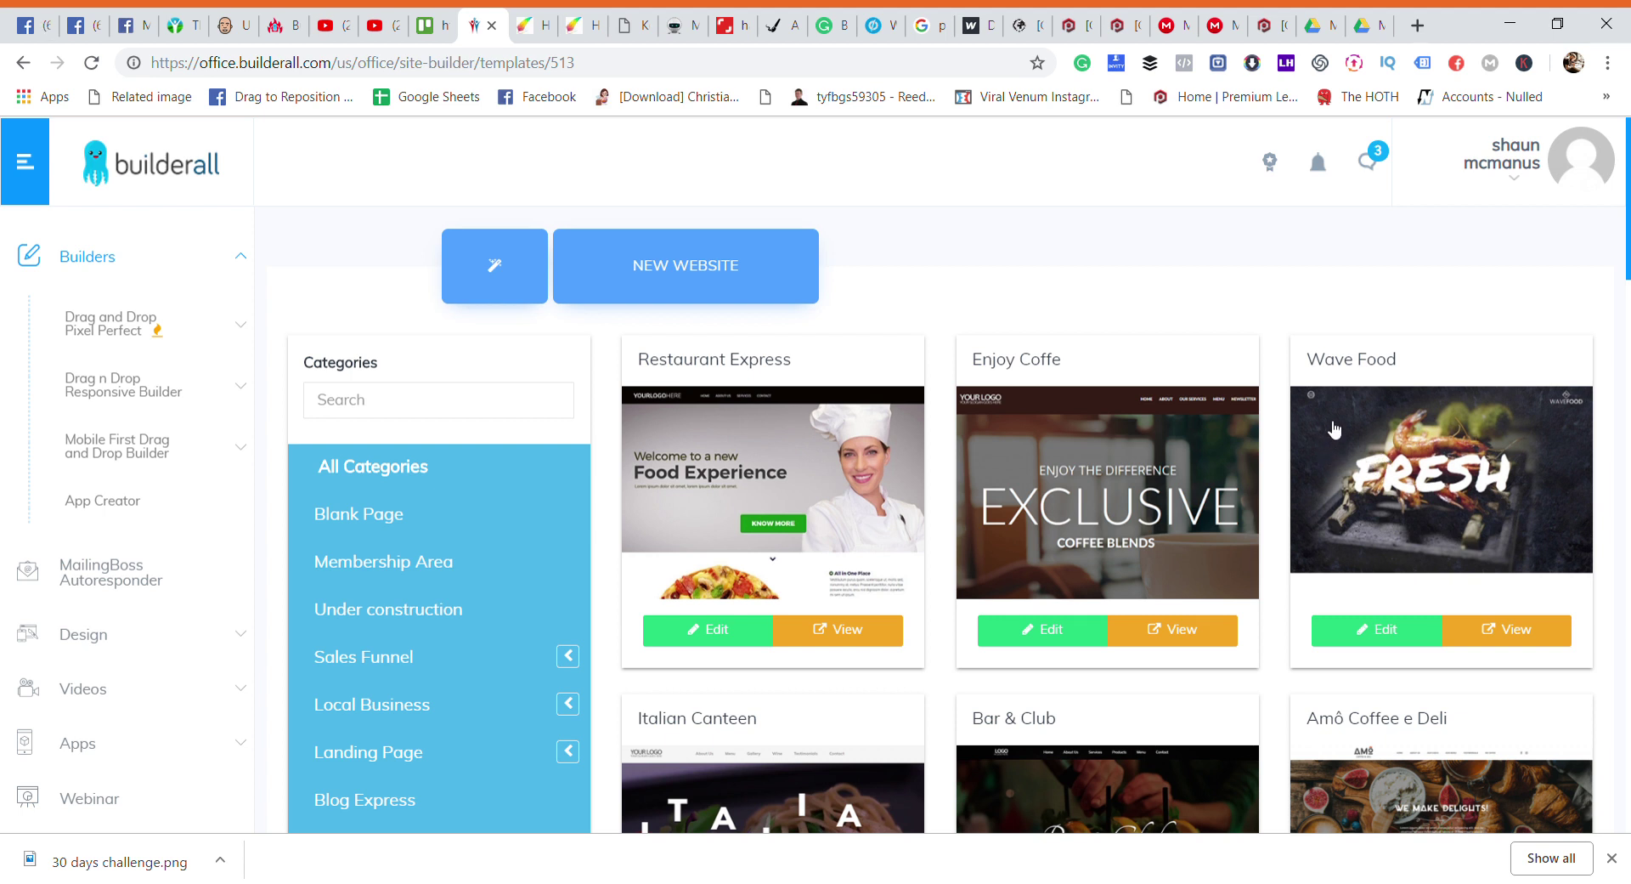
{"action": "left_click", "coordinate": [531, 36]}
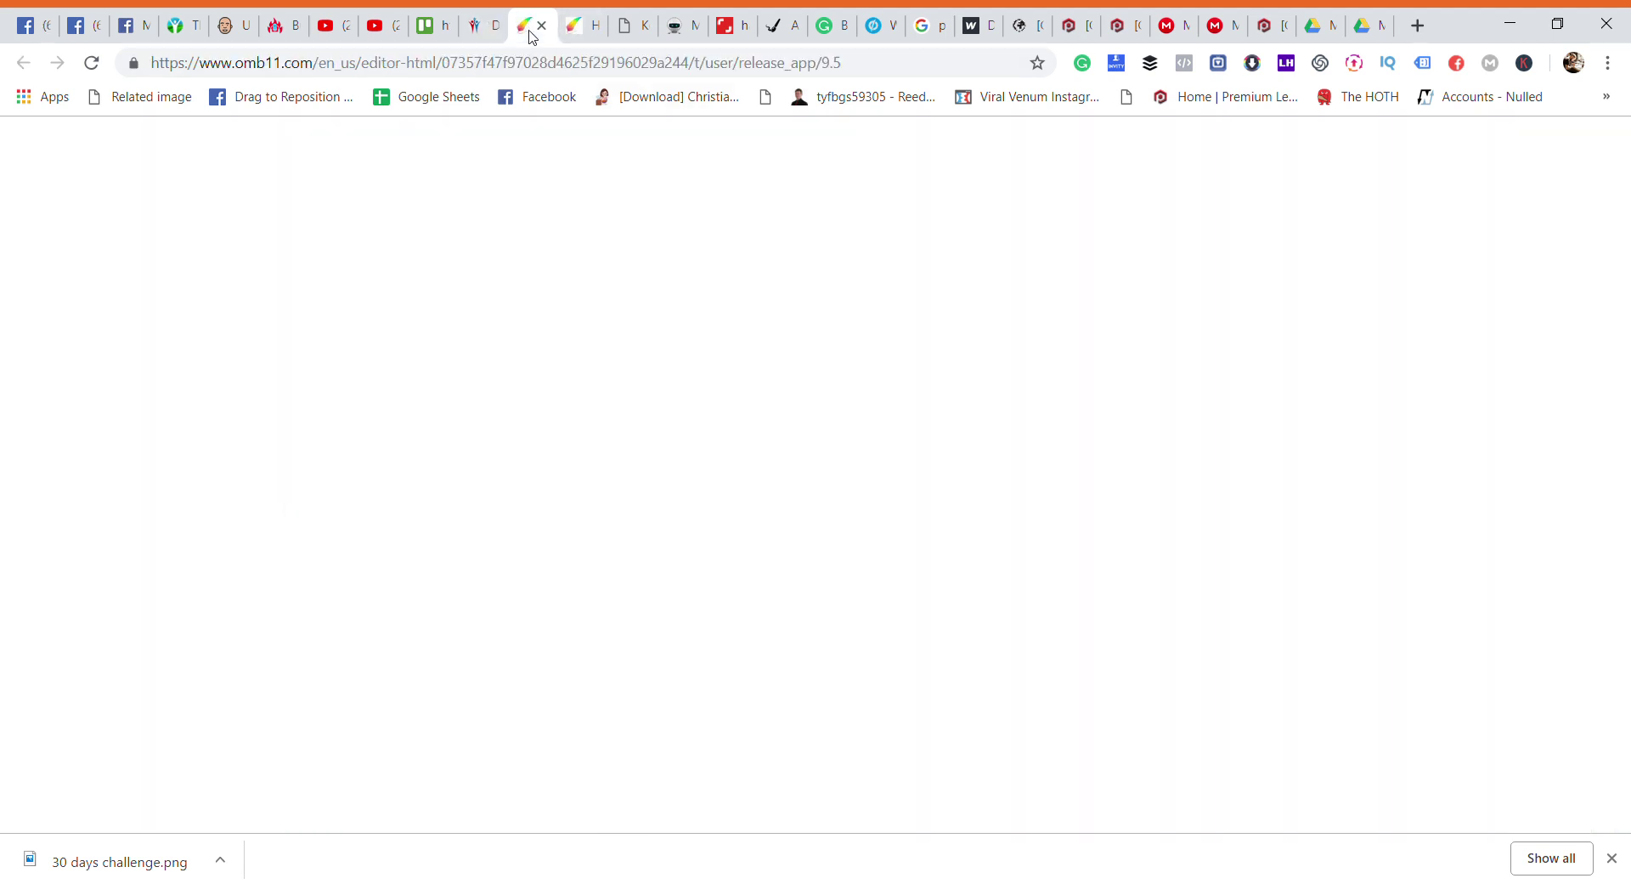
{"action": "left_click", "coordinate": [578, 39]}
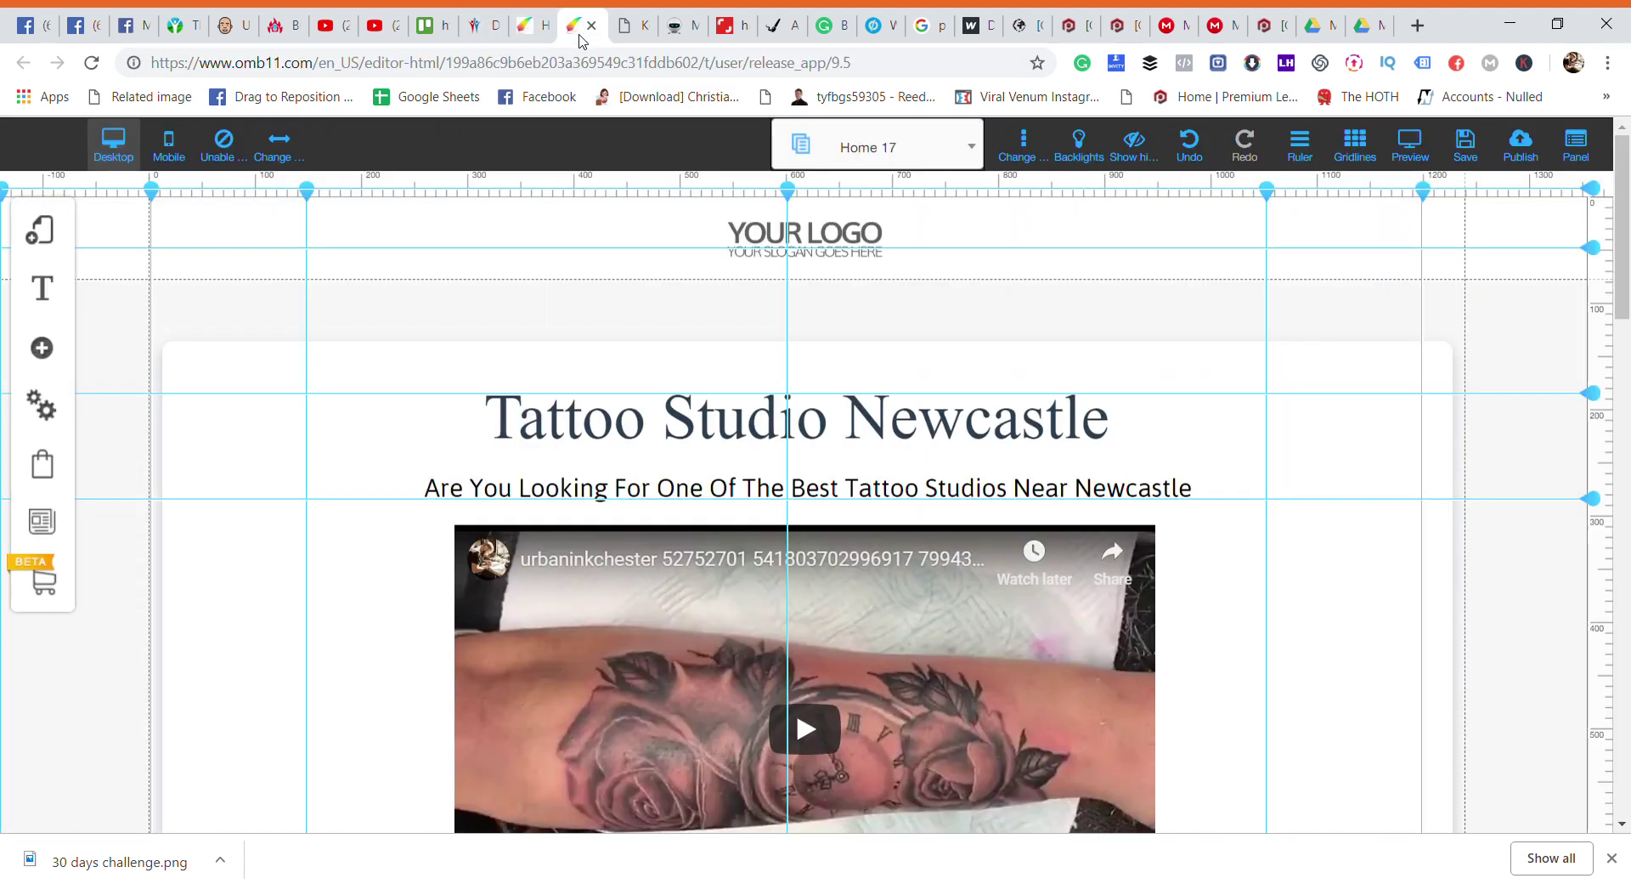
Delete the YOUR LOGO placeholder from the Tattoo Studio page, then return to the template gallery
{"action": "left_click", "coordinate": [843, 249]}
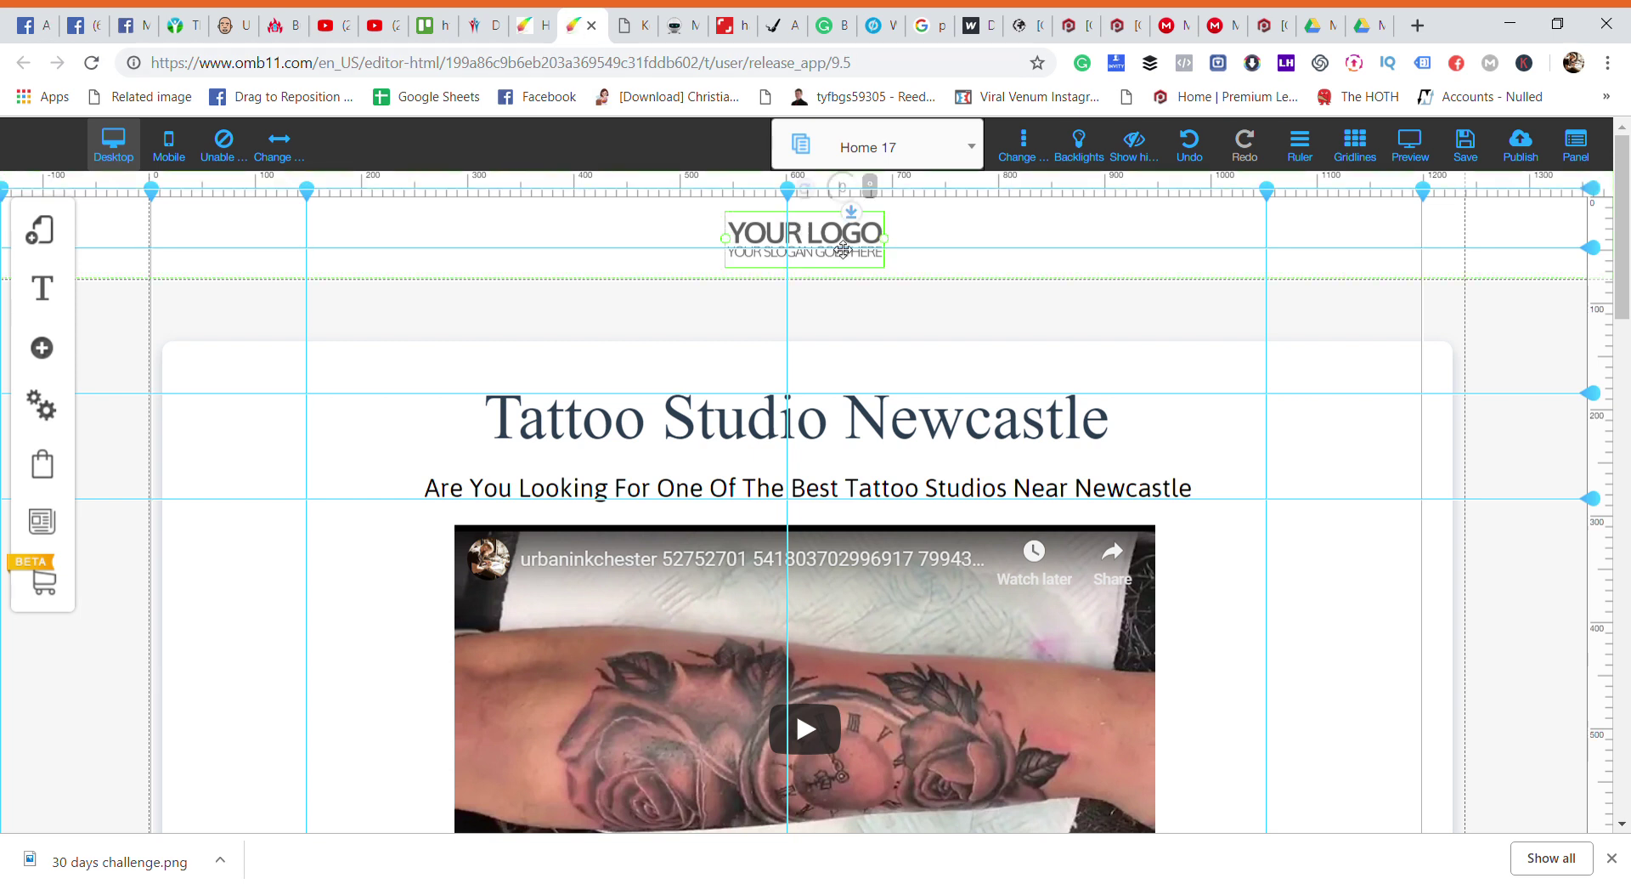
{"action": "key", "text": "Delete"}
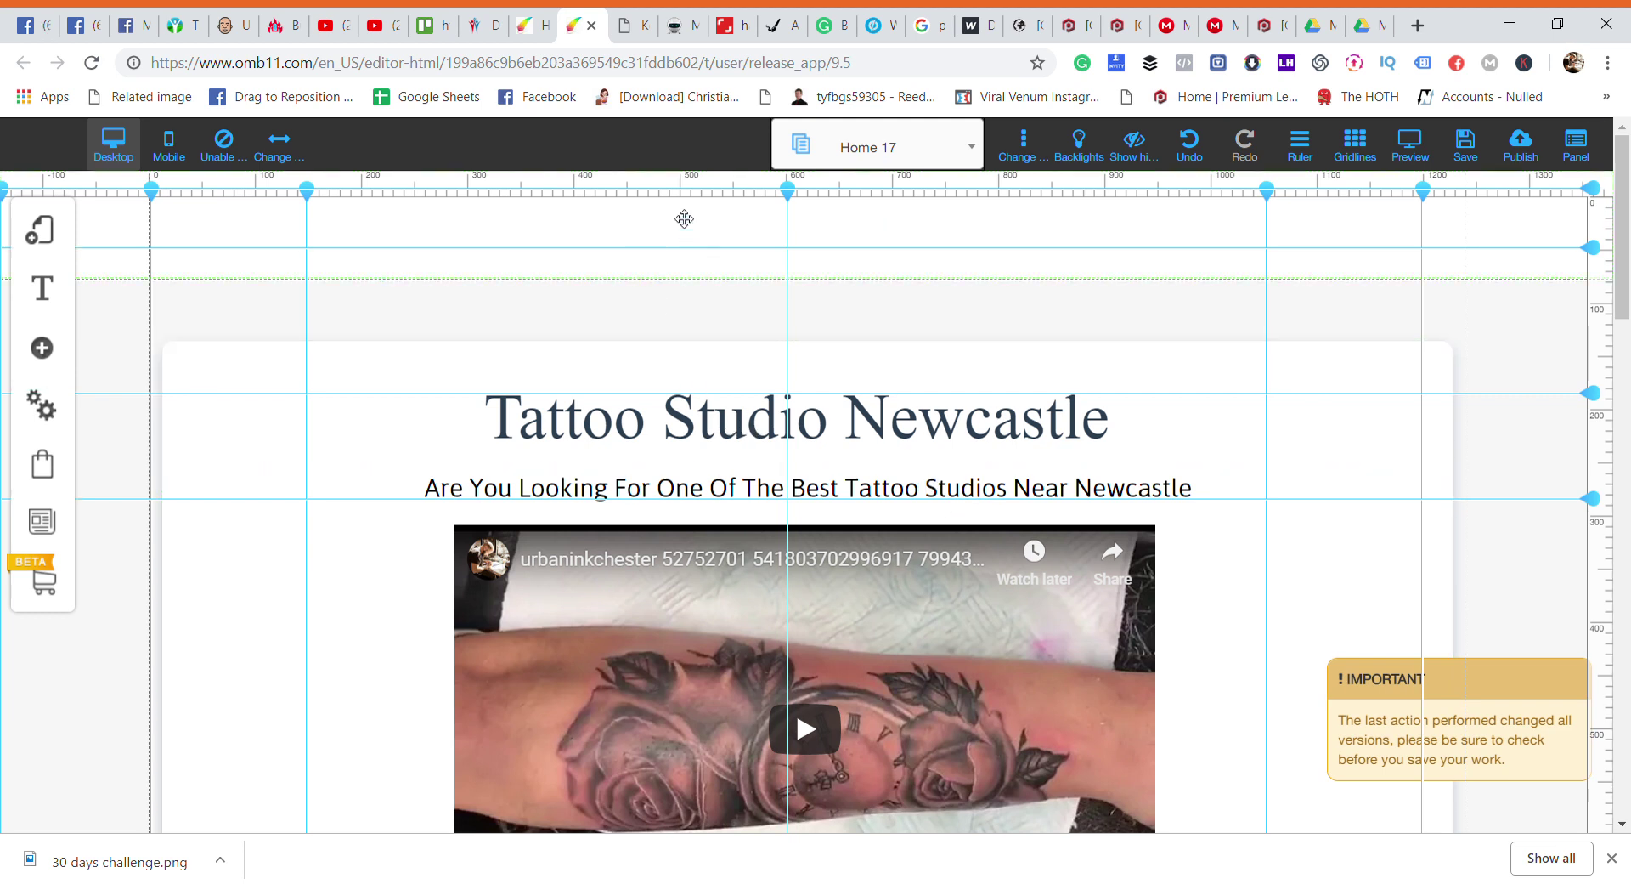
{"action": "left_click", "coordinate": [485, 27]}
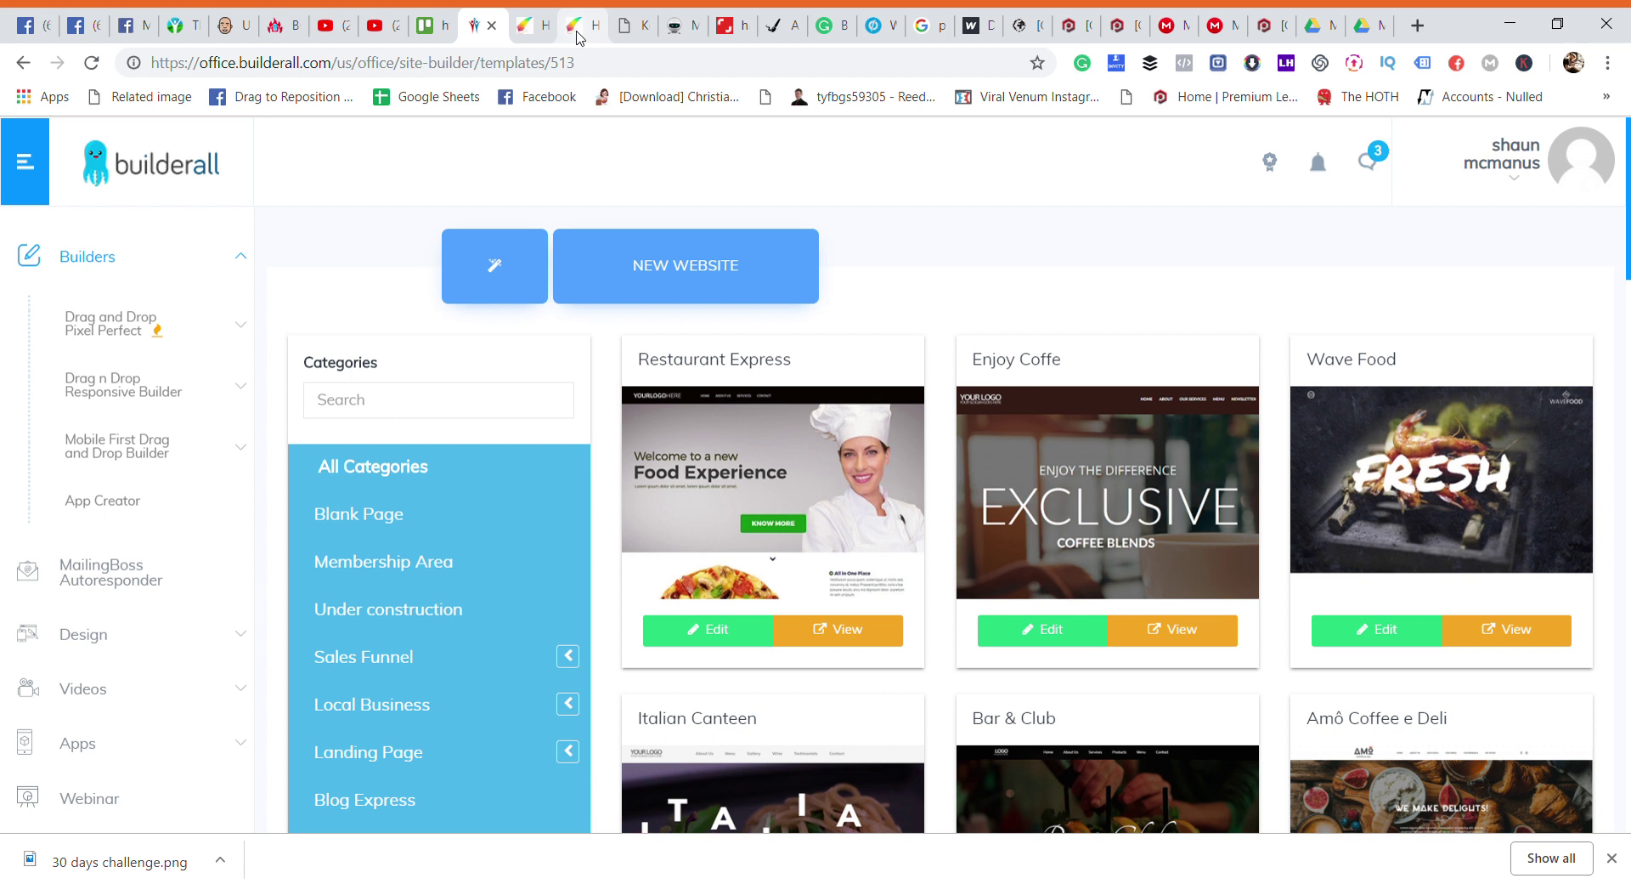
Back in the Tattoo Studio editor, scroll through the page and show the My Layouts list
{"action": "left_click", "coordinate": [579, 27]}
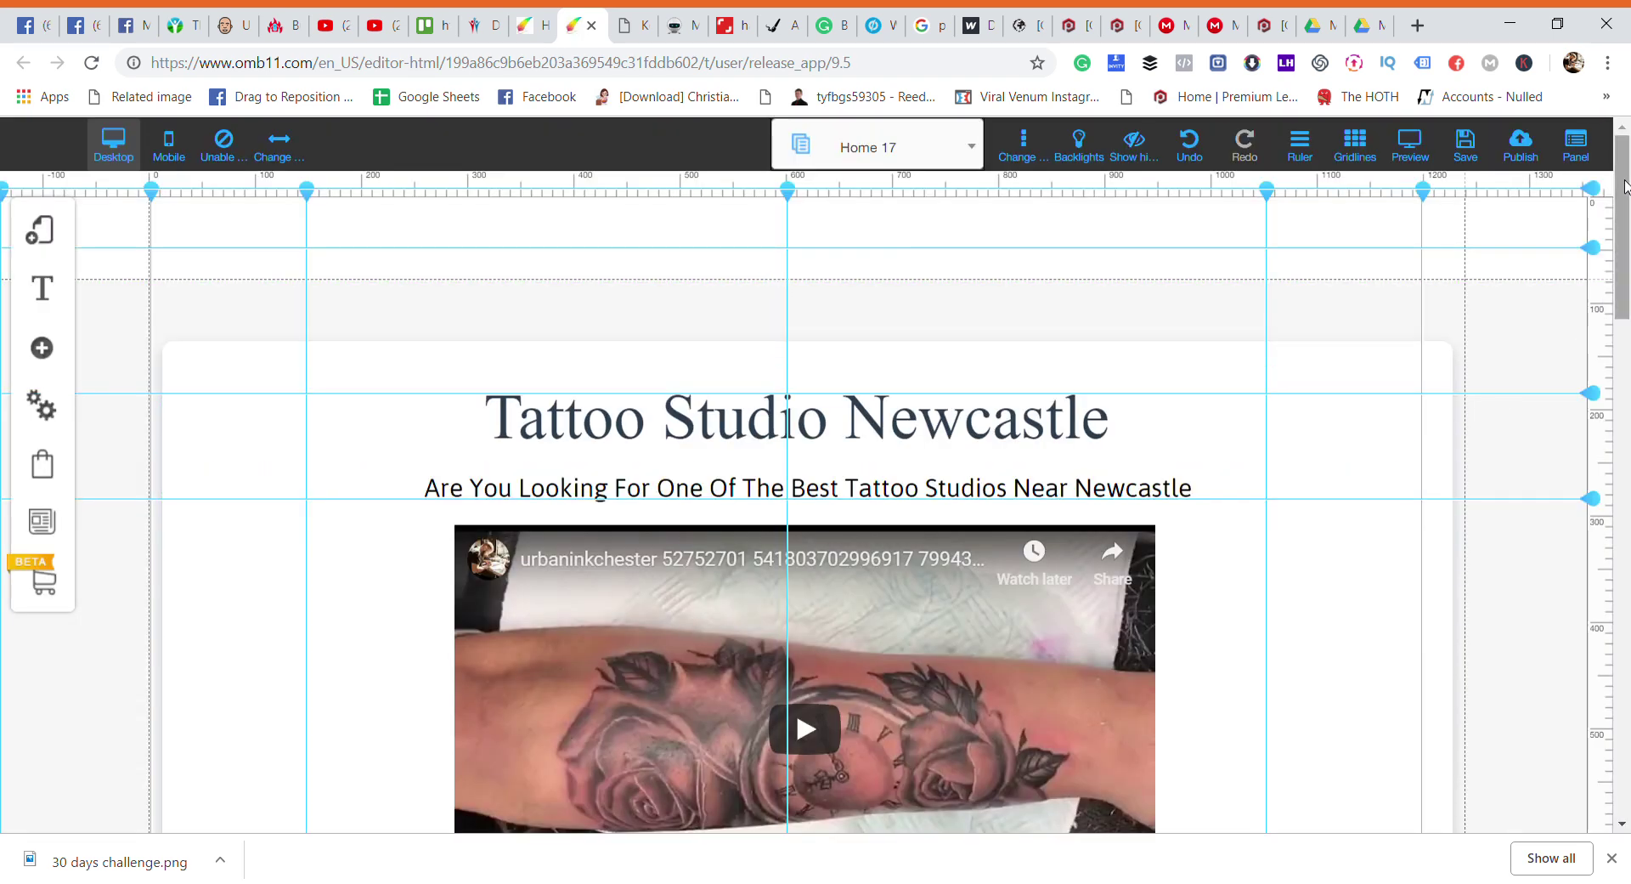
{"action": "mouse_move", "coordinate": [1623, 187]}
{"action": "left_mouse_down"}
{"action": "mouse_move", "coordinate": [1627, 741]}
{"action": "mouse_move", "coordinate": [1623, 643]}
{"action": "left_mouse_up"}
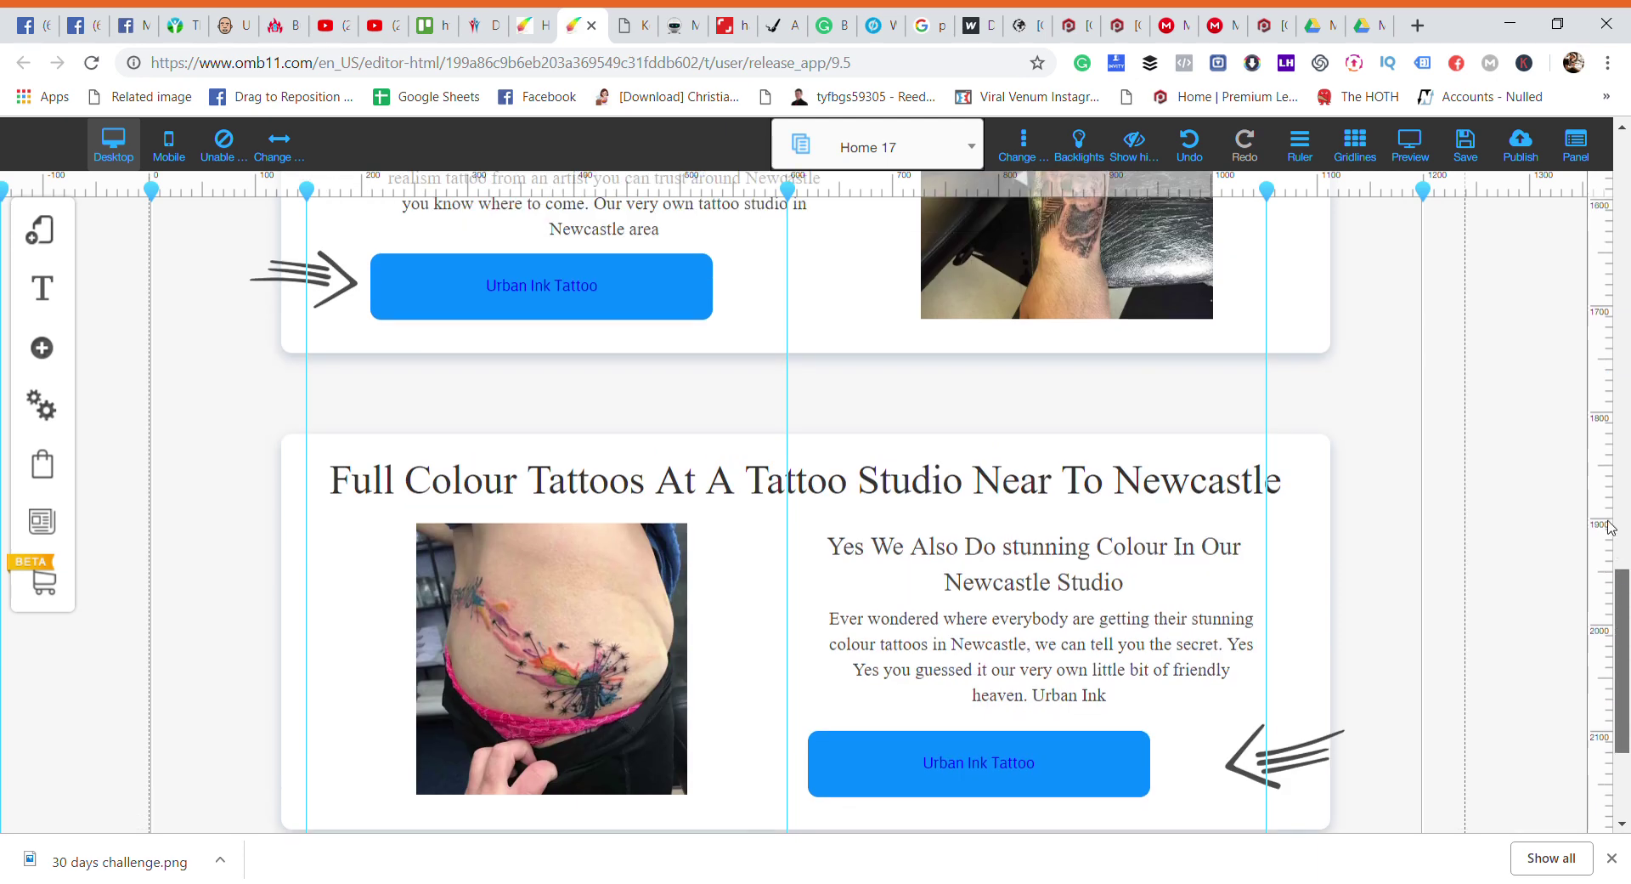
{"action": "left_click_drag", "start_coordinate": [1609, 423], "coordinate": [1609, 111]}
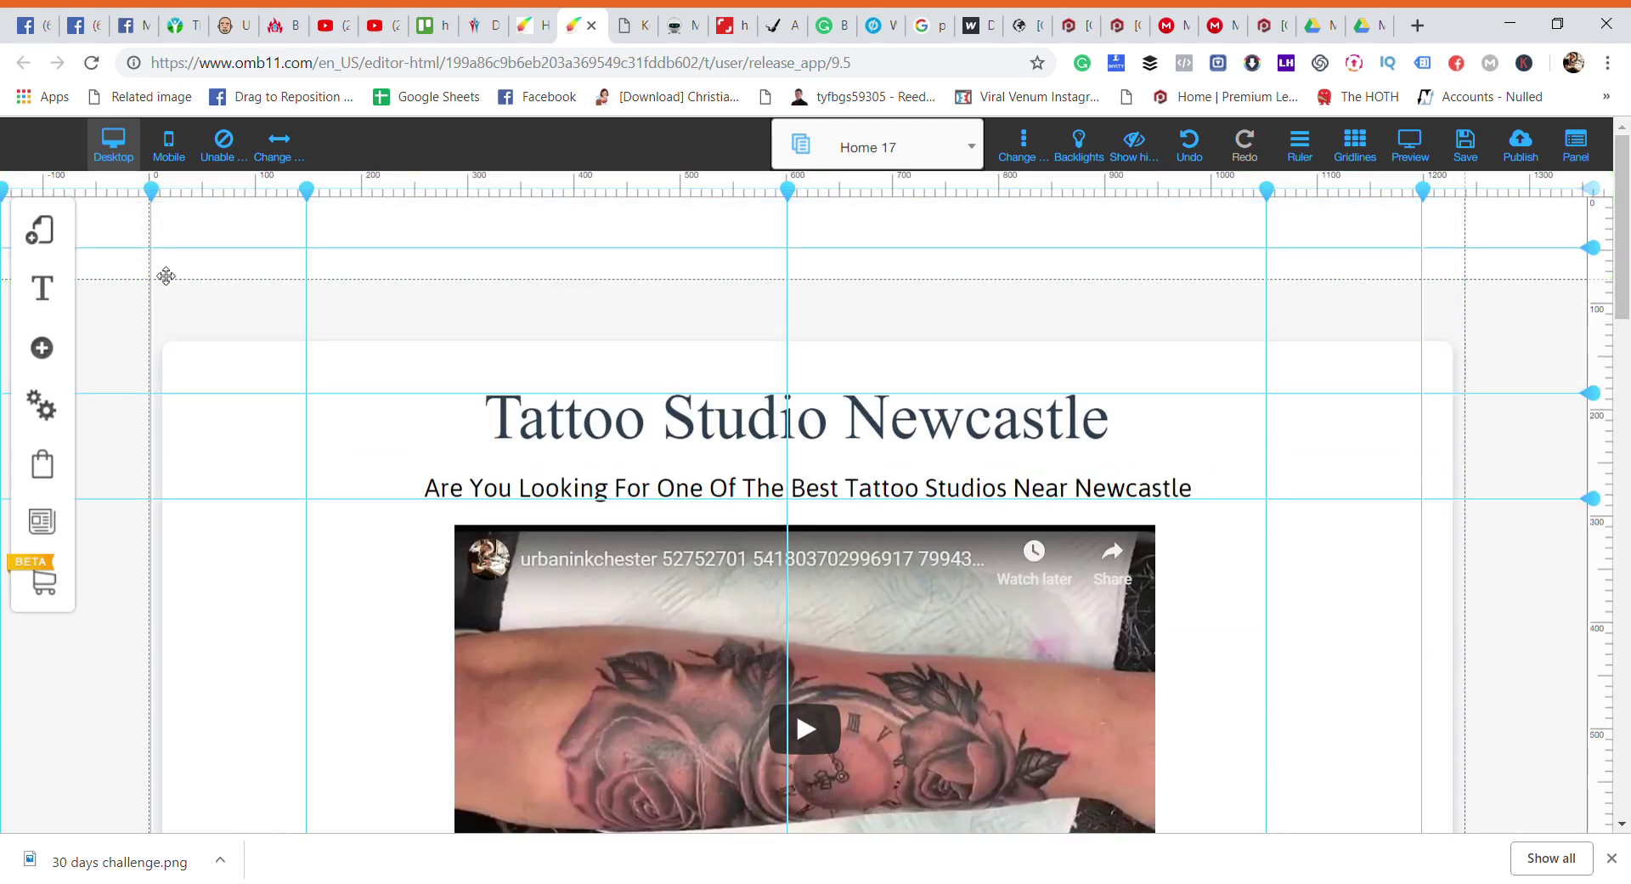
{"action": "left_click", "coordinate": [42, 231]}
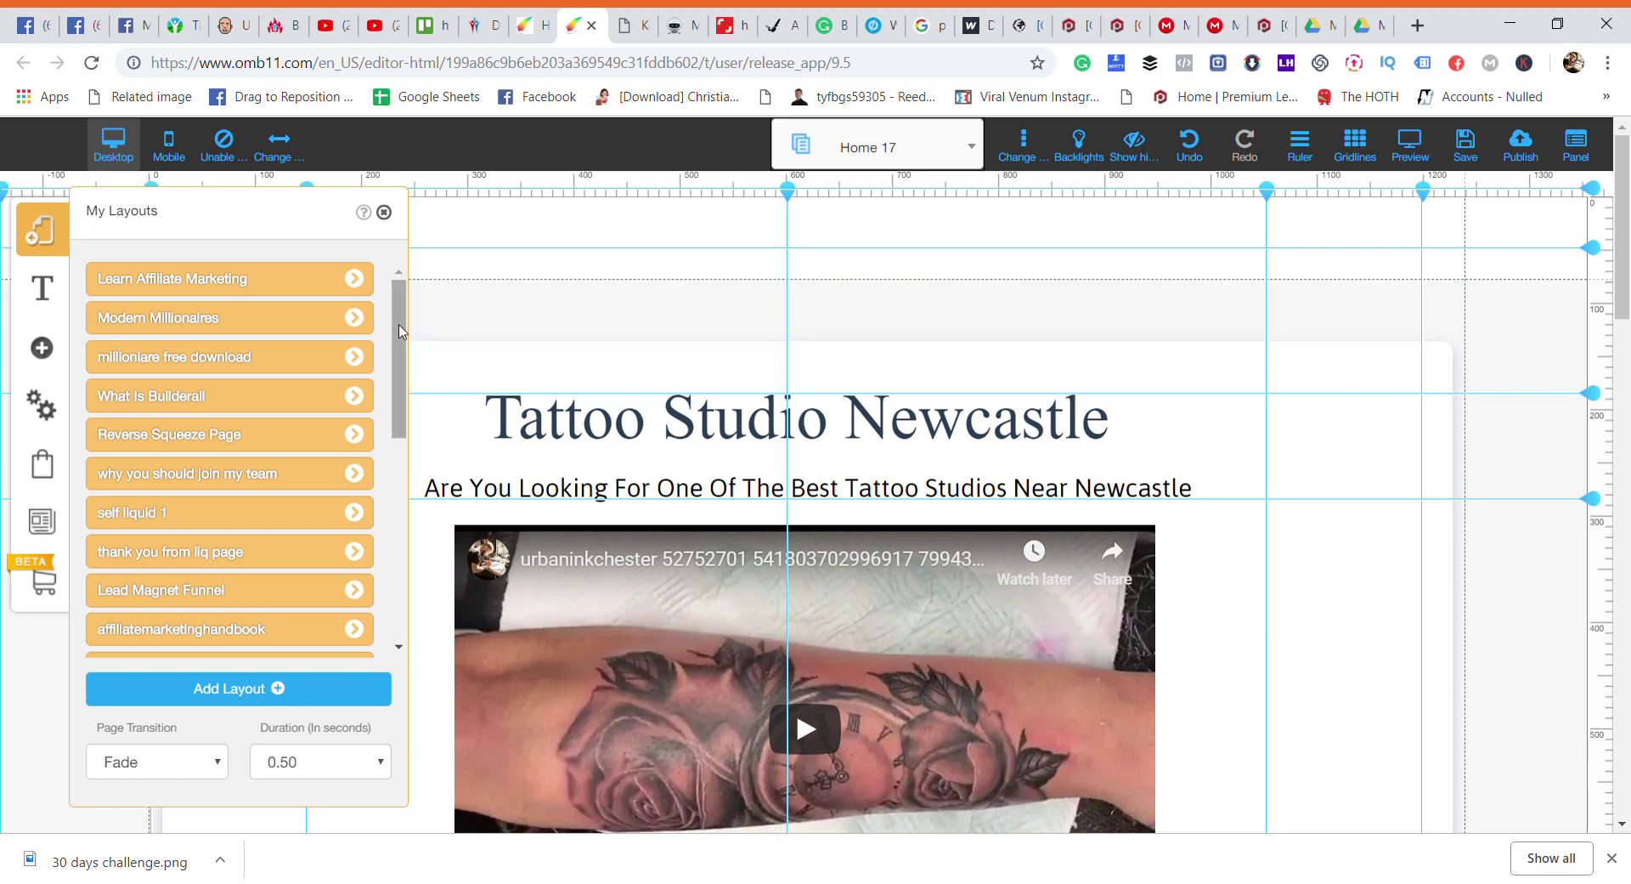
Review the newcastle tattoo shop layout's SEO title, description and keywords, then return to the gallery
{"action": "left_click_drag", "start_coordinate": [399, 332], "coordinate": [400, 586]}
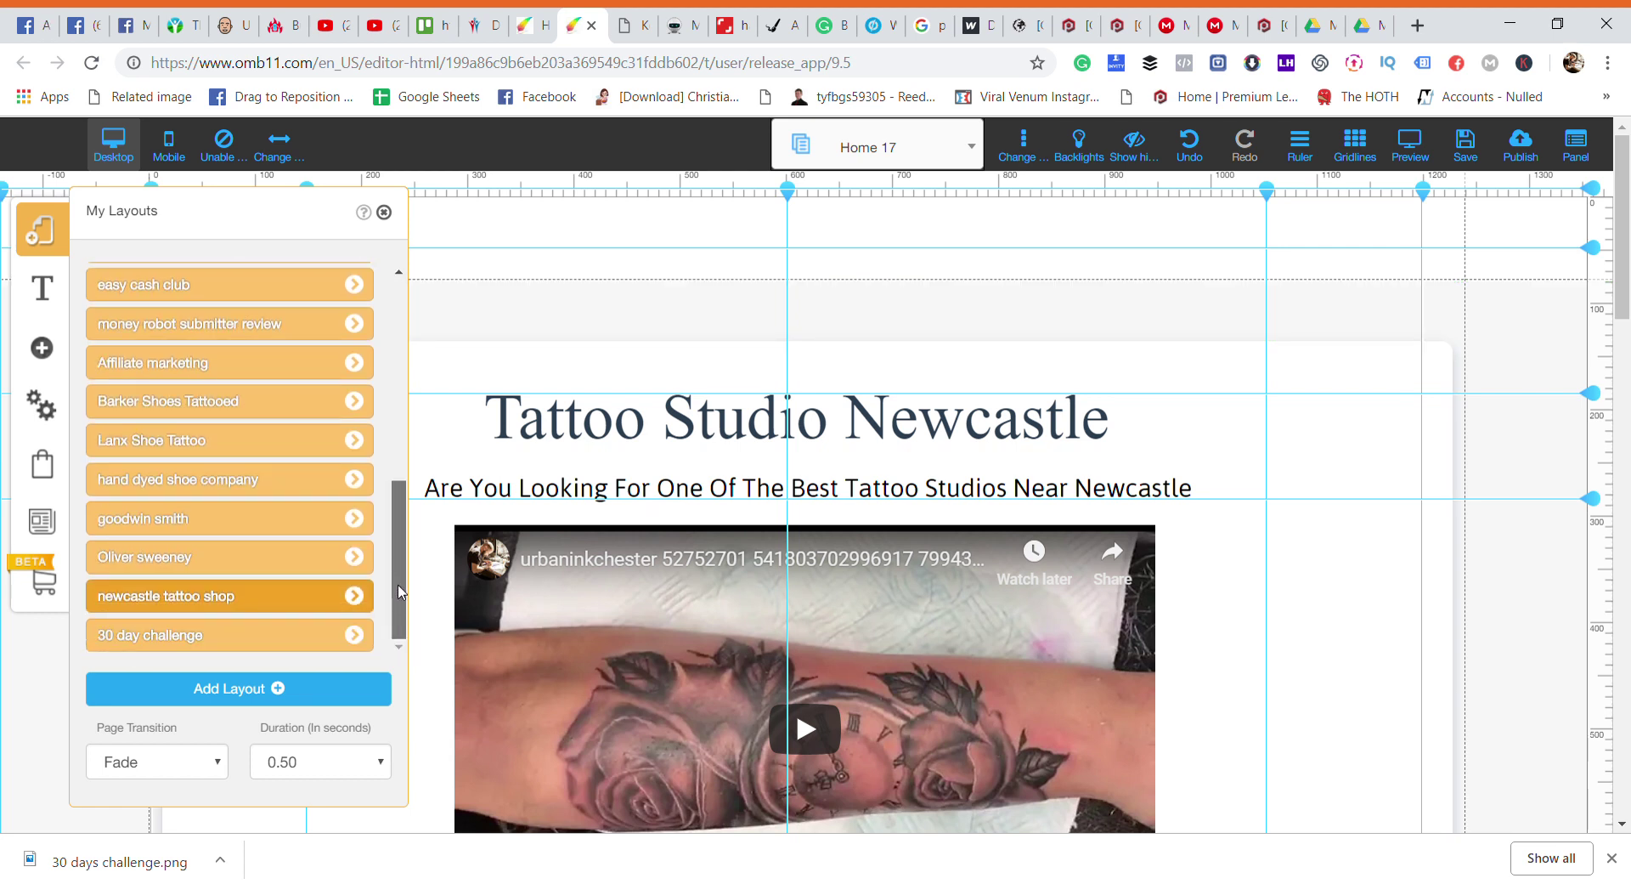
{"action": "left_click", "coordinate": [354, 596]}
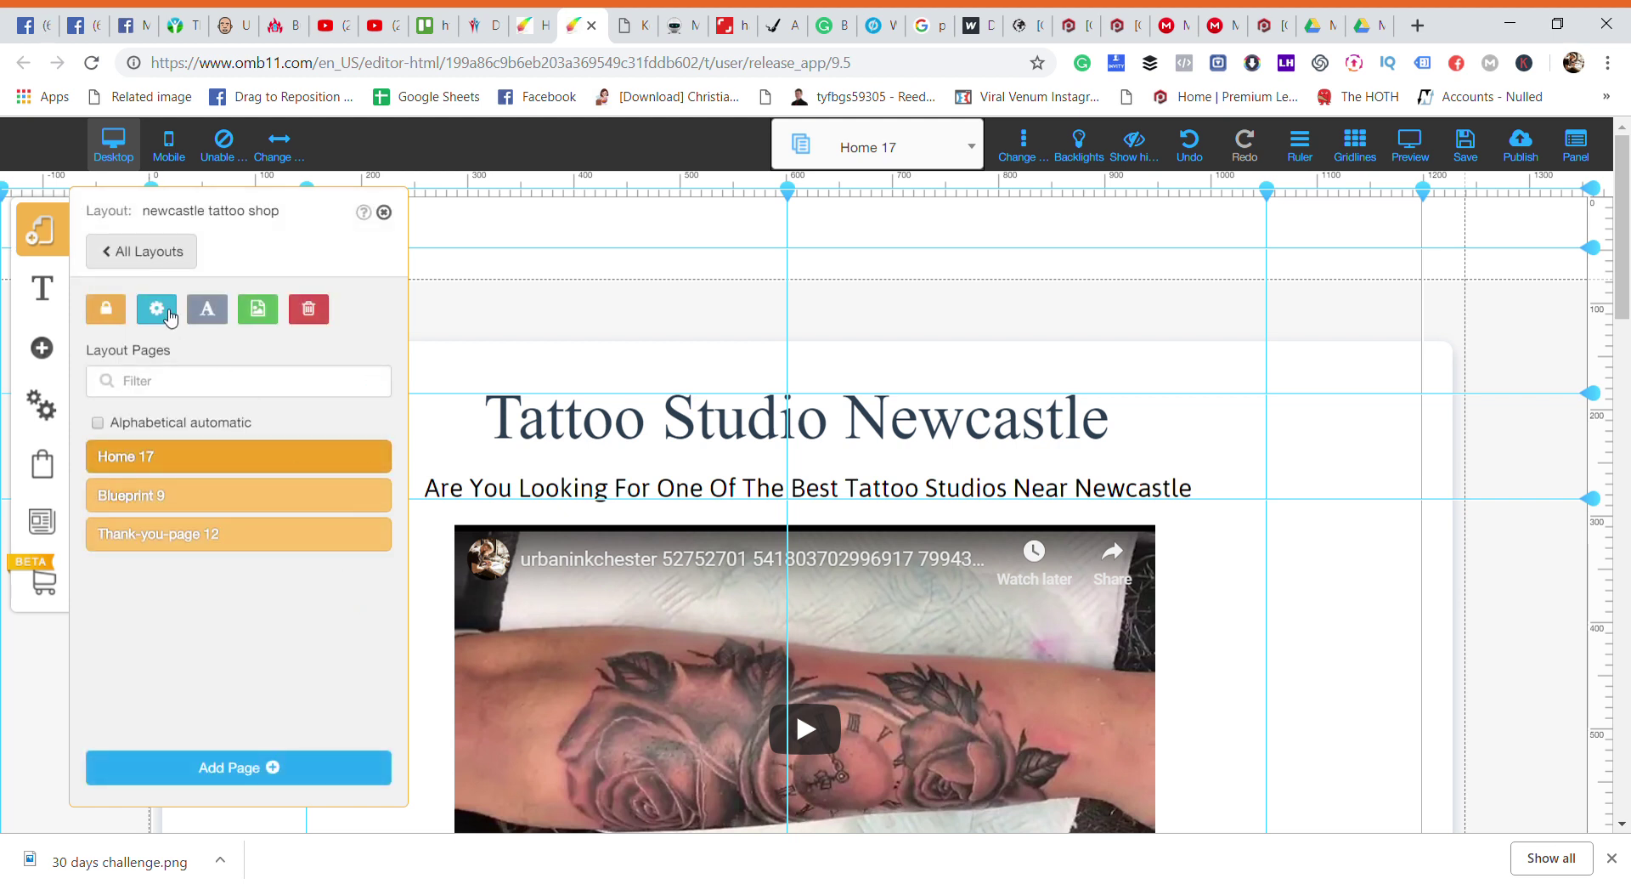
{"action": "left_click", "coordinate": [169, 313]}
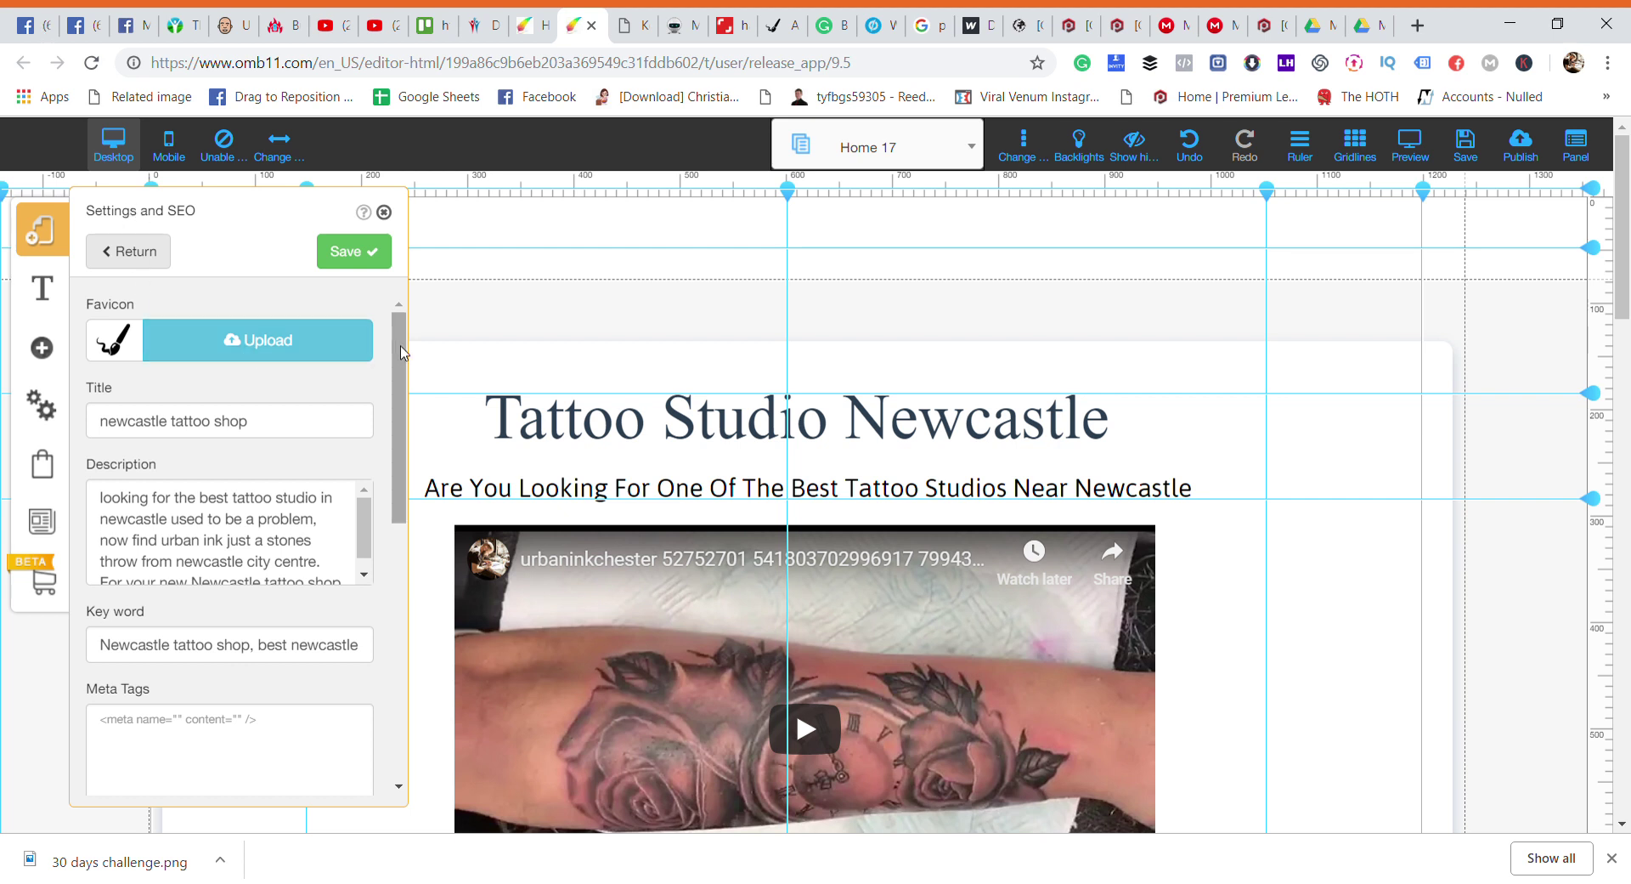
{"action": "left_click_drag", "start_coordinate": [402, 353], "coordinate": [402, 404]}
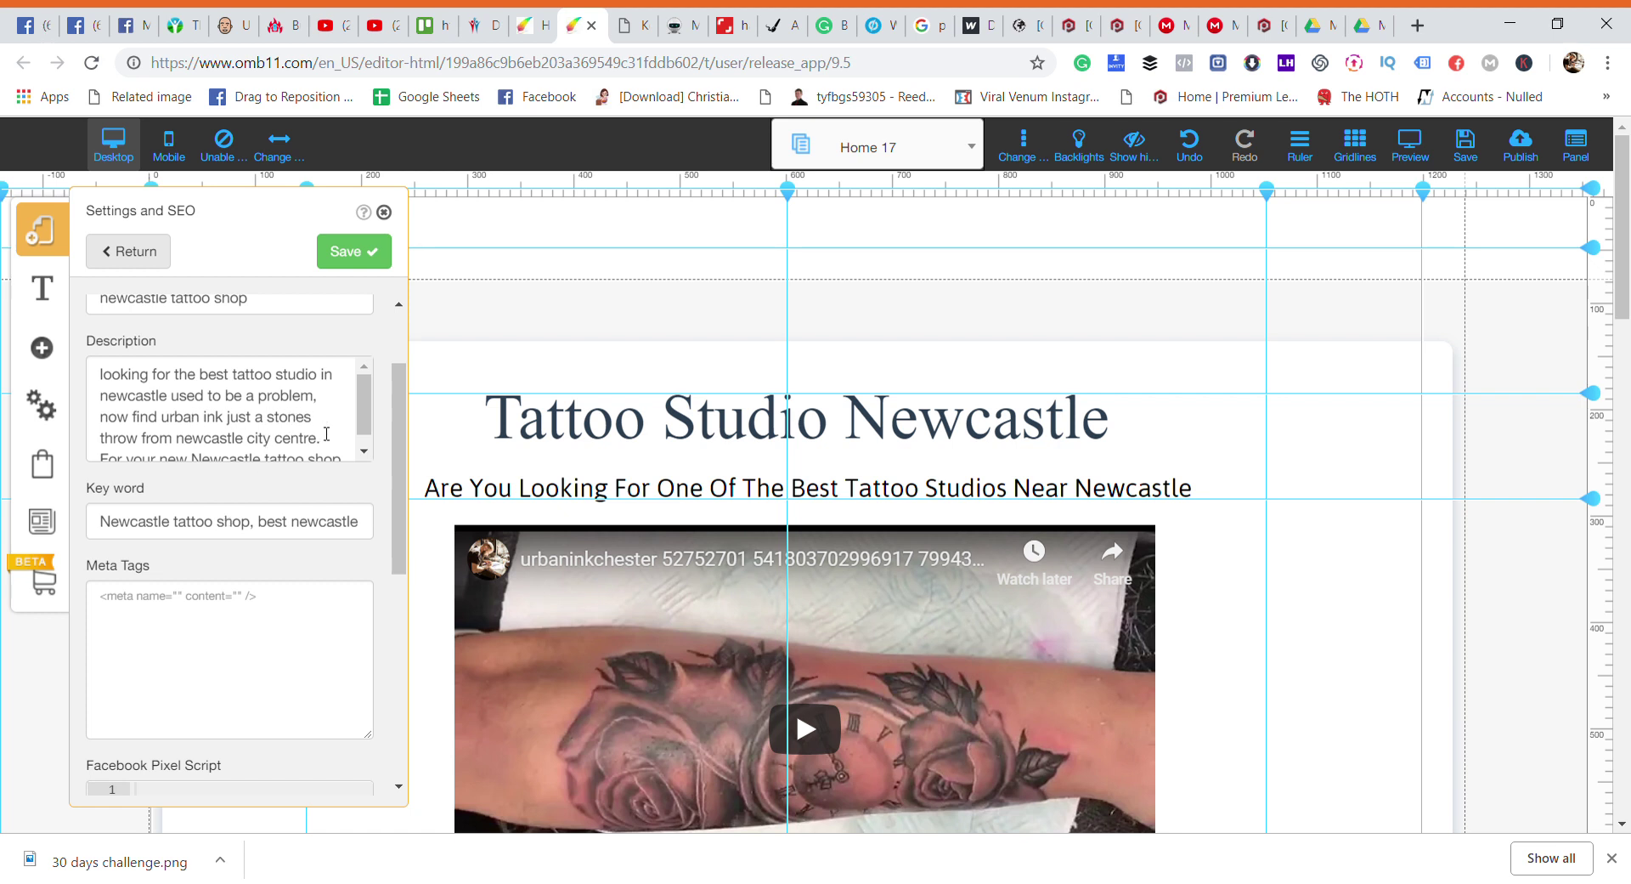
{"action": "left_click_drag", "start_coordinate": [399, 422], "coordinate": [405, 576]}
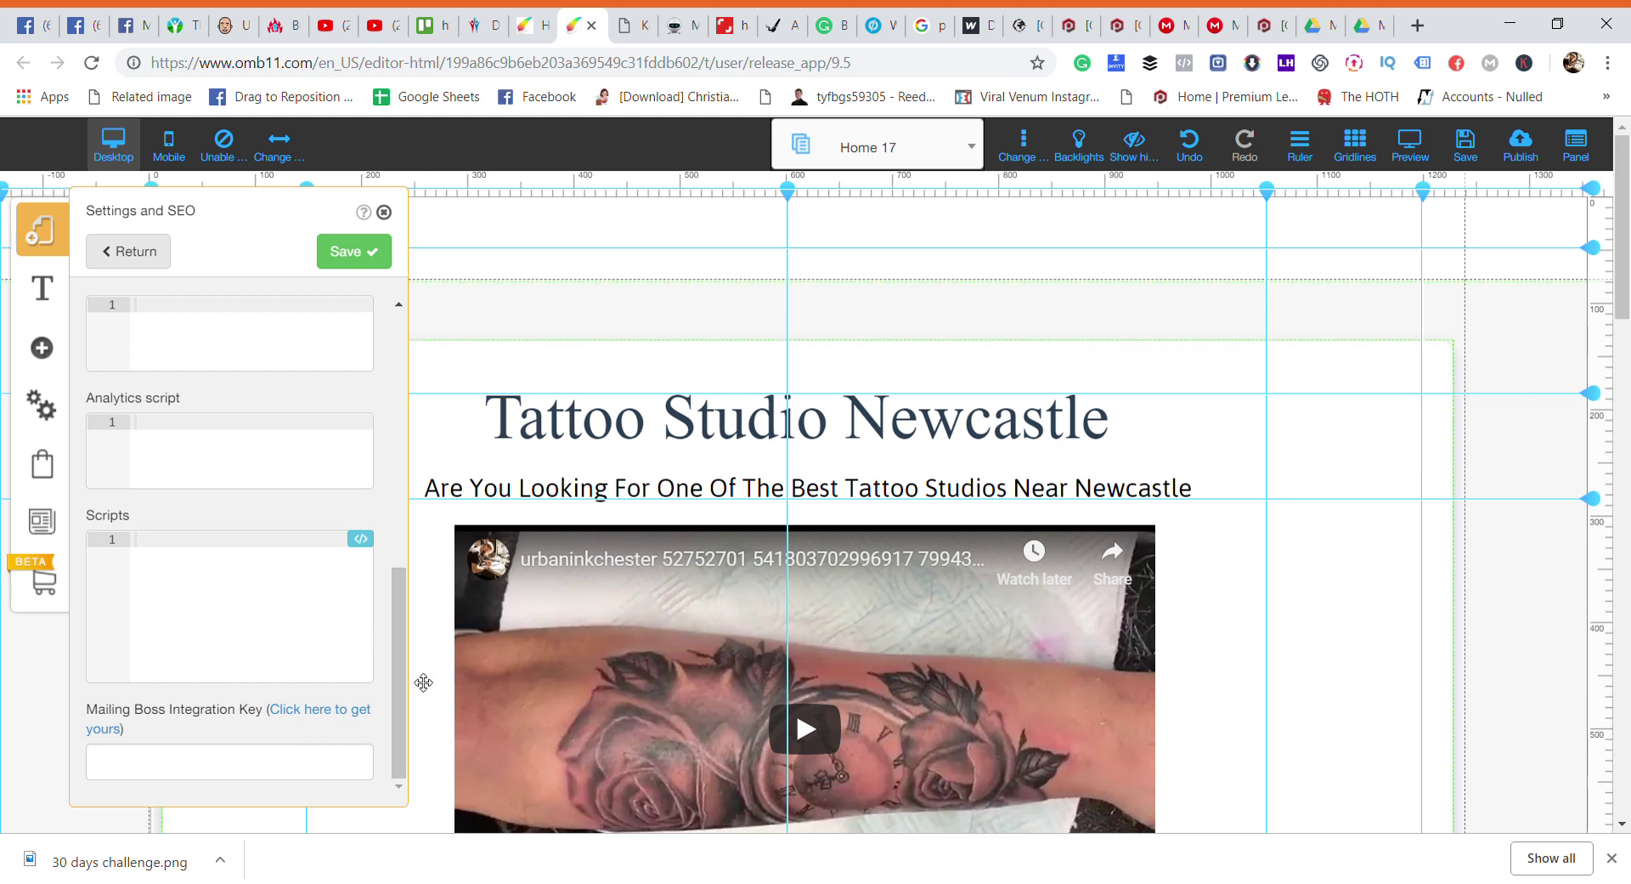
{"action": "left_click_drag", "start_coordinate": [404, 686], "coordinate": [403, 355]}
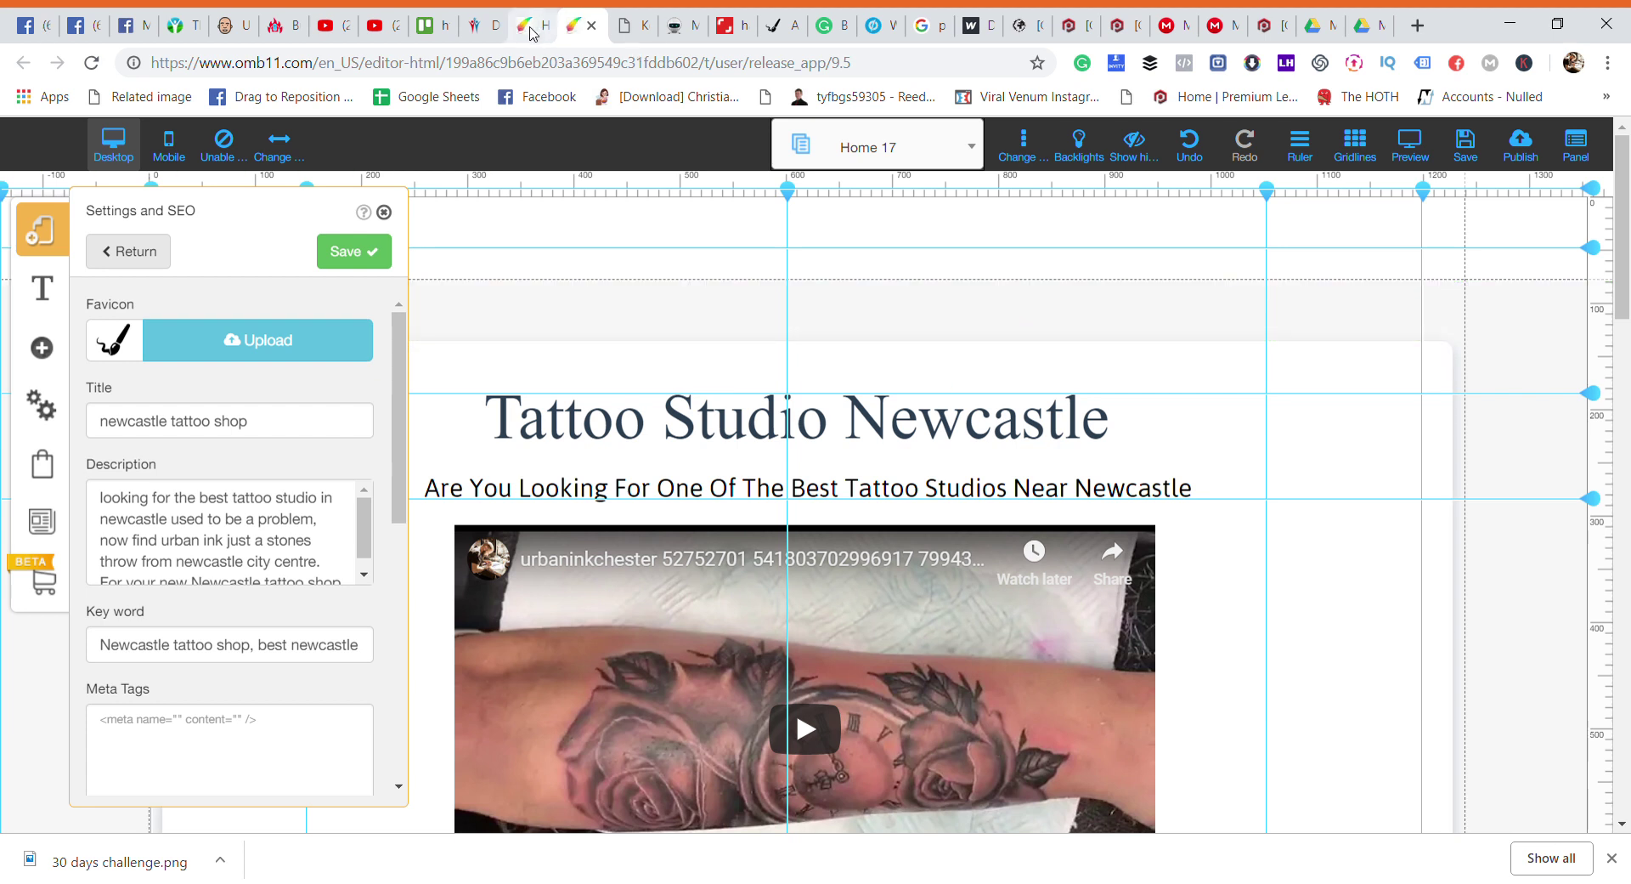
{"action": "left_click", "coordinate": [476, 28]}
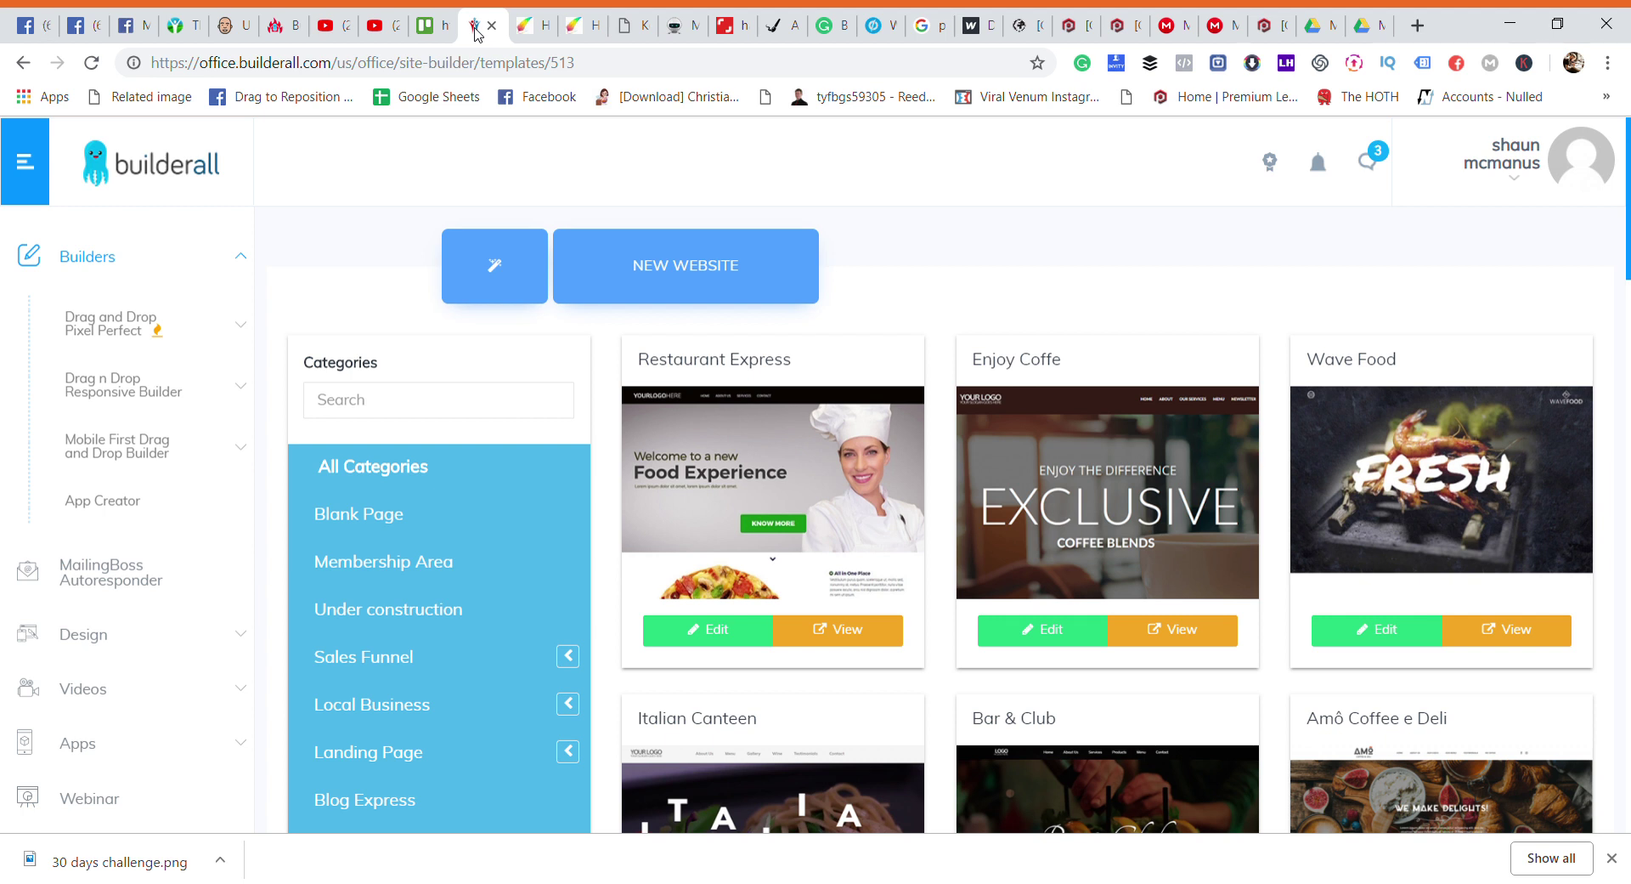
Switch back to the omb11 editor tab showing the 'newcastle tattoo shop' SEO settings
{"action": "left_click", "coordinate": [583, 30]}
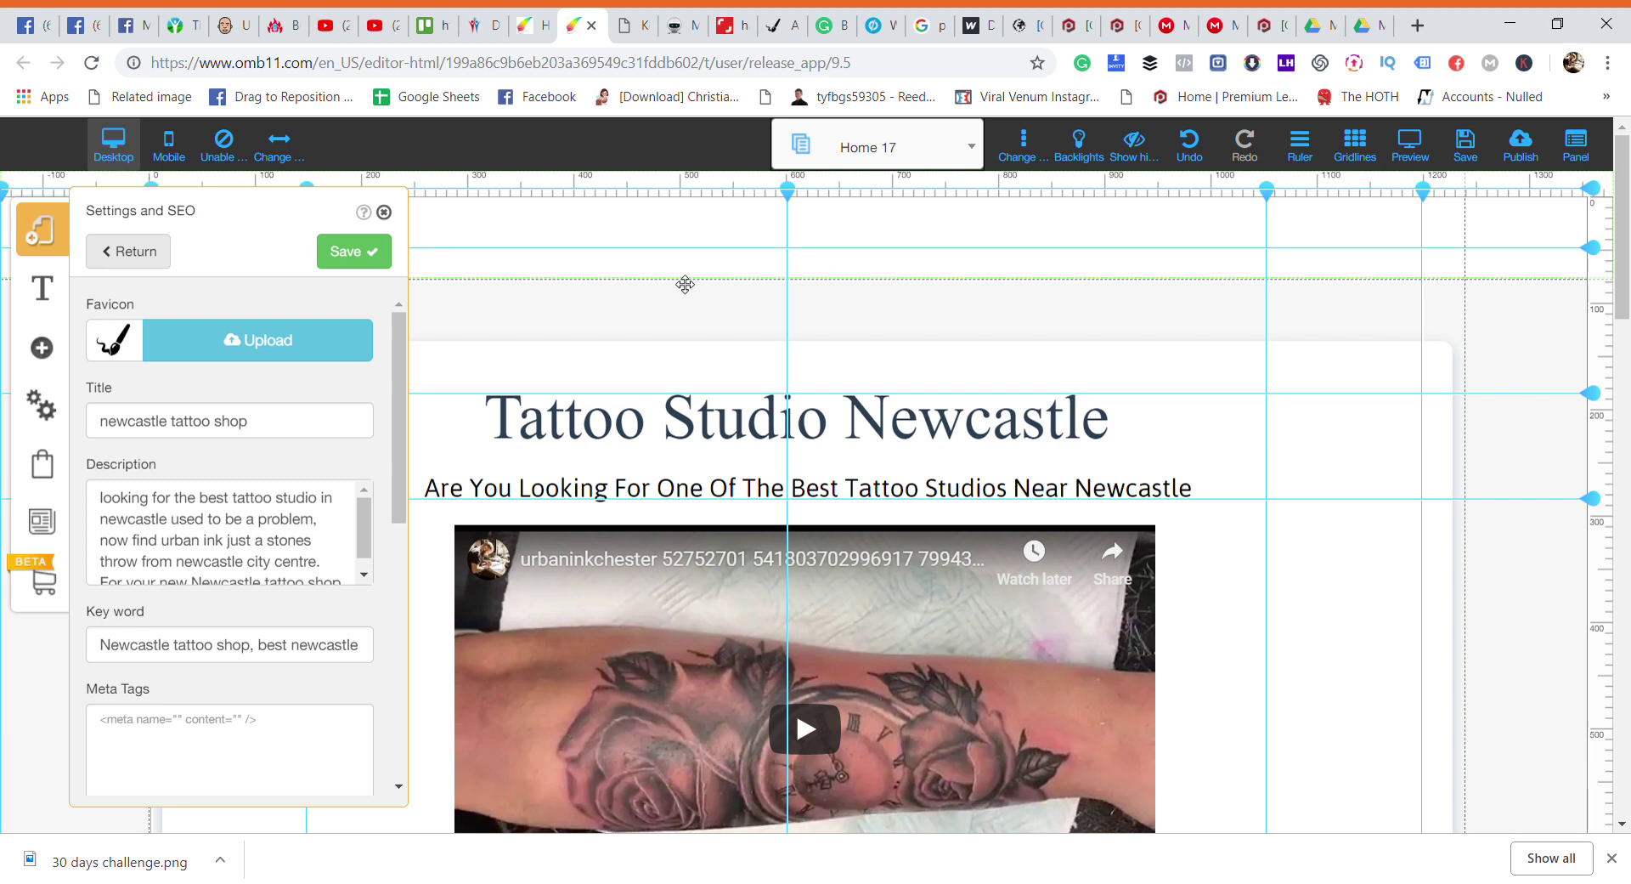
In the Builderall office dashboard, go to the MailingBoss Autoresponder page
{"action": "left_click", "coordinate": [481, 29]}
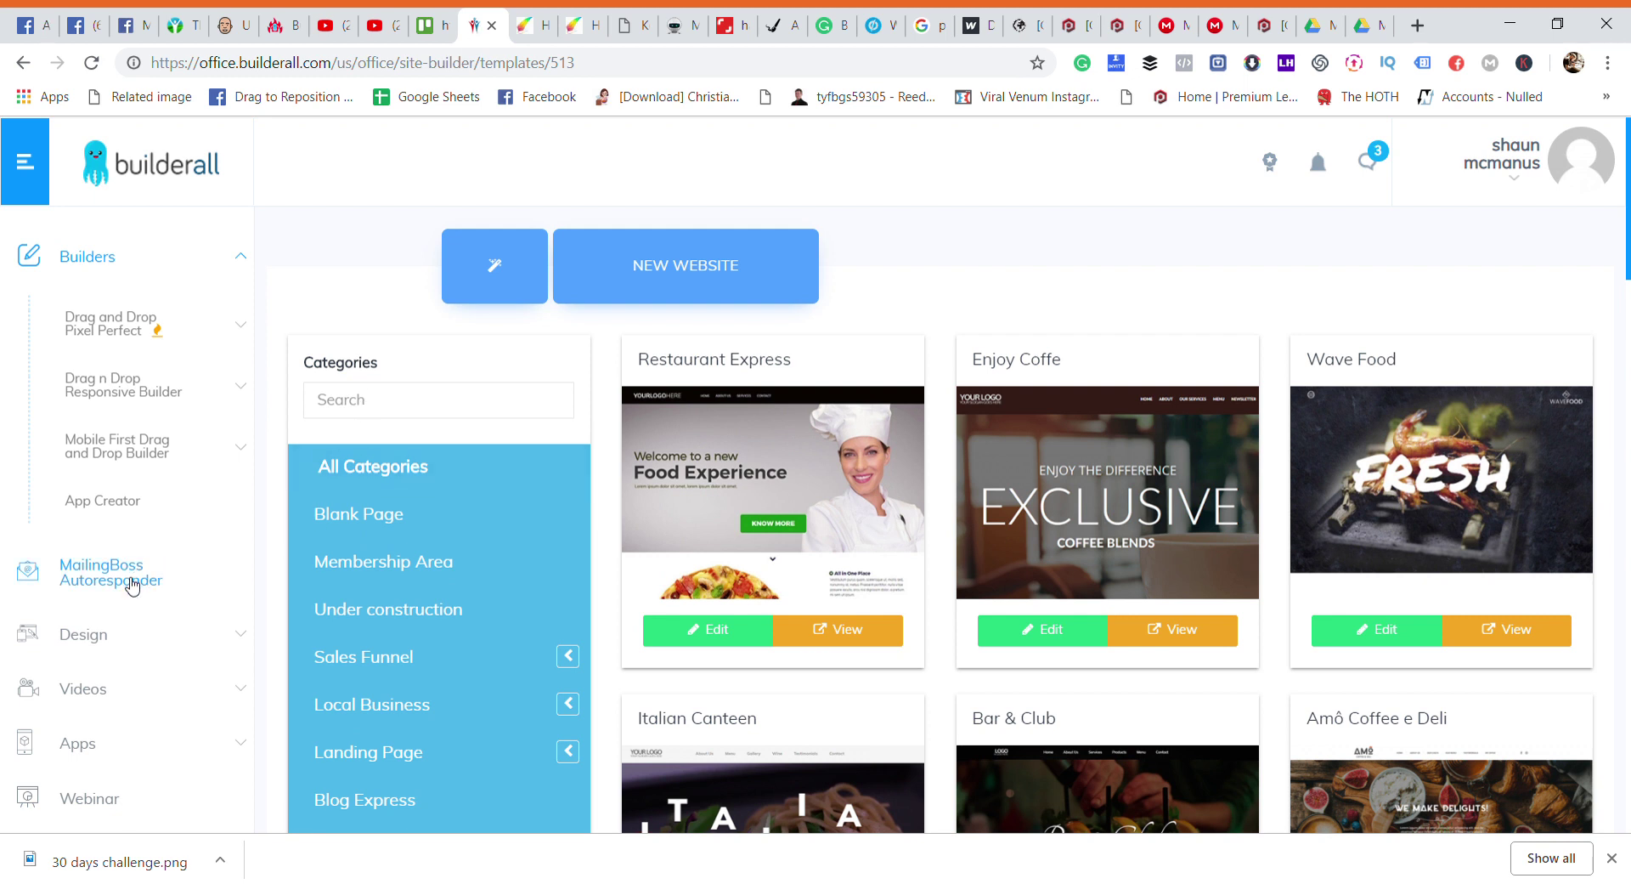
{"action": "left_click", "coordinate": [129, 584]}
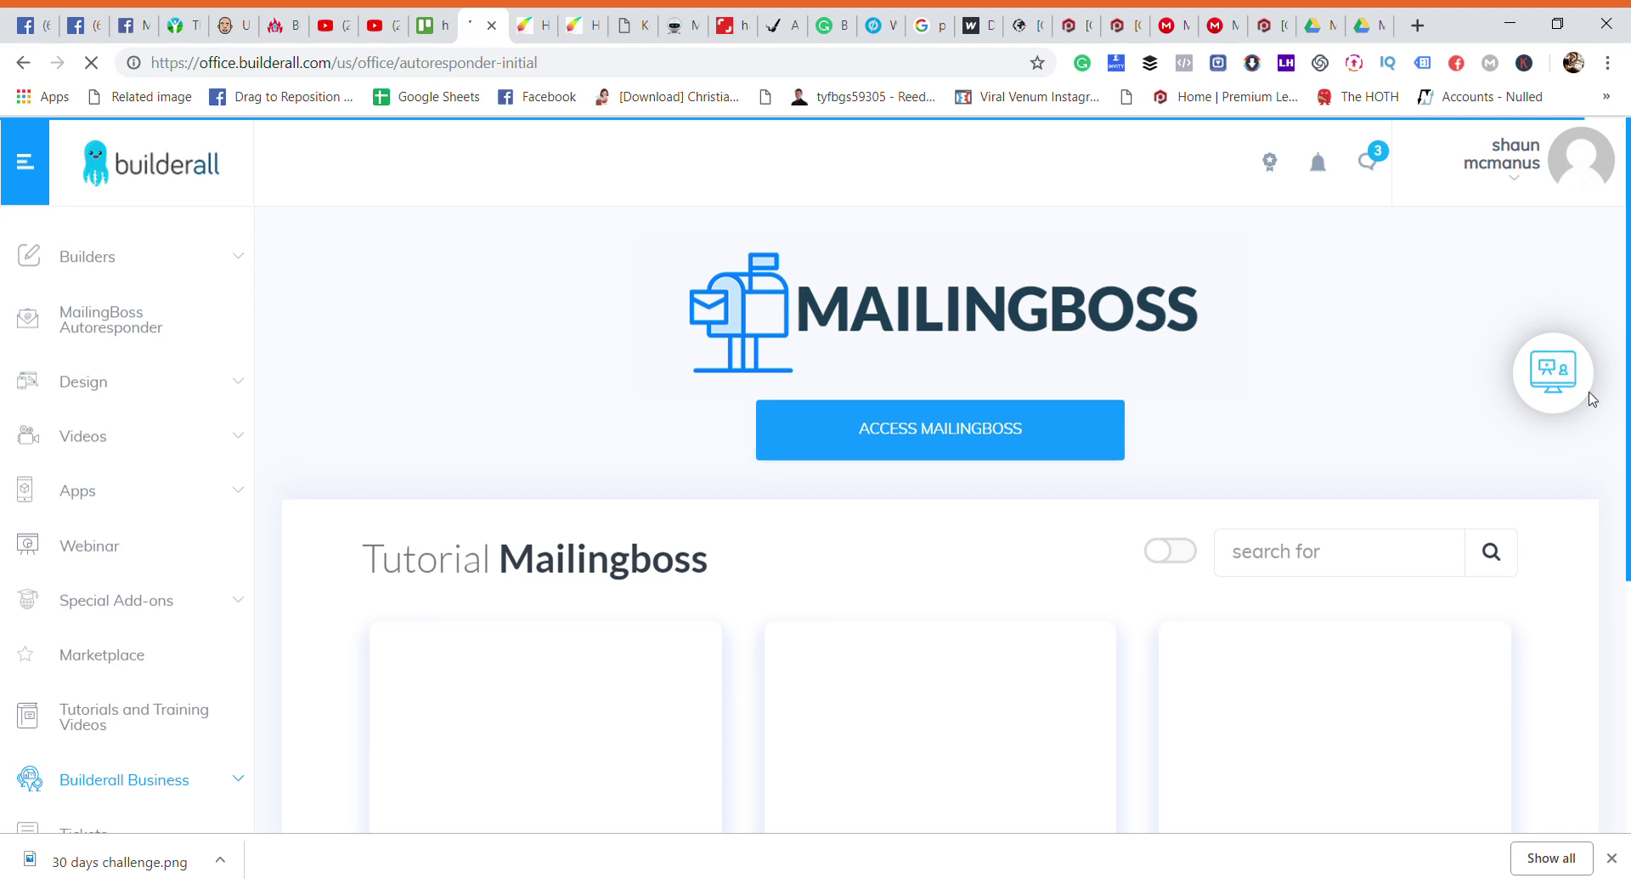
{"action": "left_click_drag", "start_coordinate": [1627, 263], "coordinate": [1626, 621]}
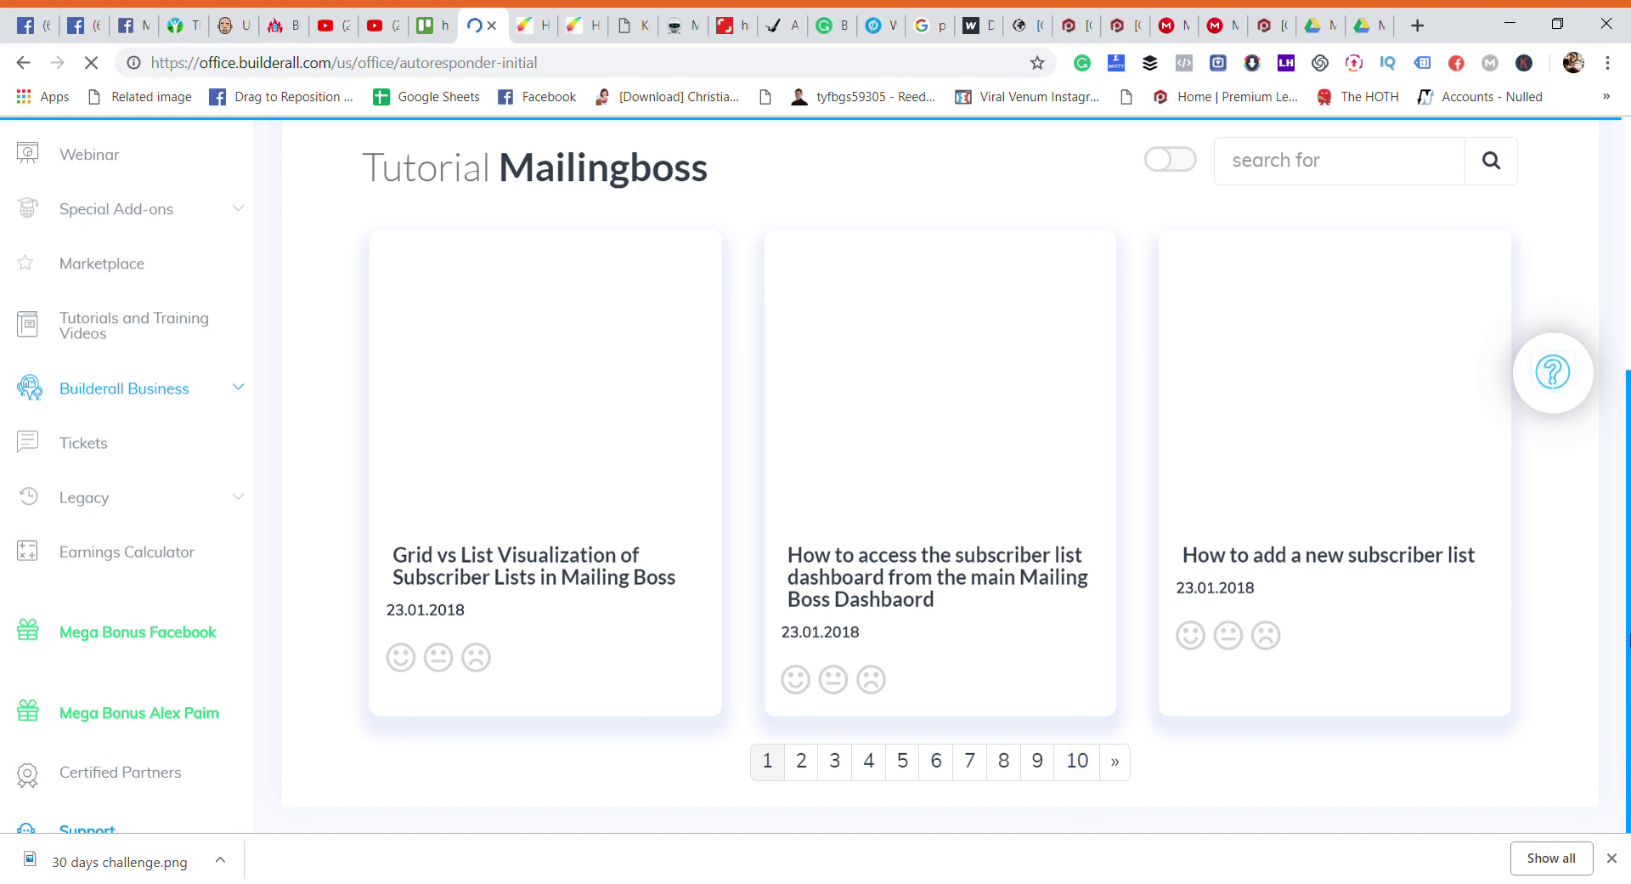
{"action": "left_click_drag", "start_coordinate": [1628, 637], "coordinate": [1627, 374]}
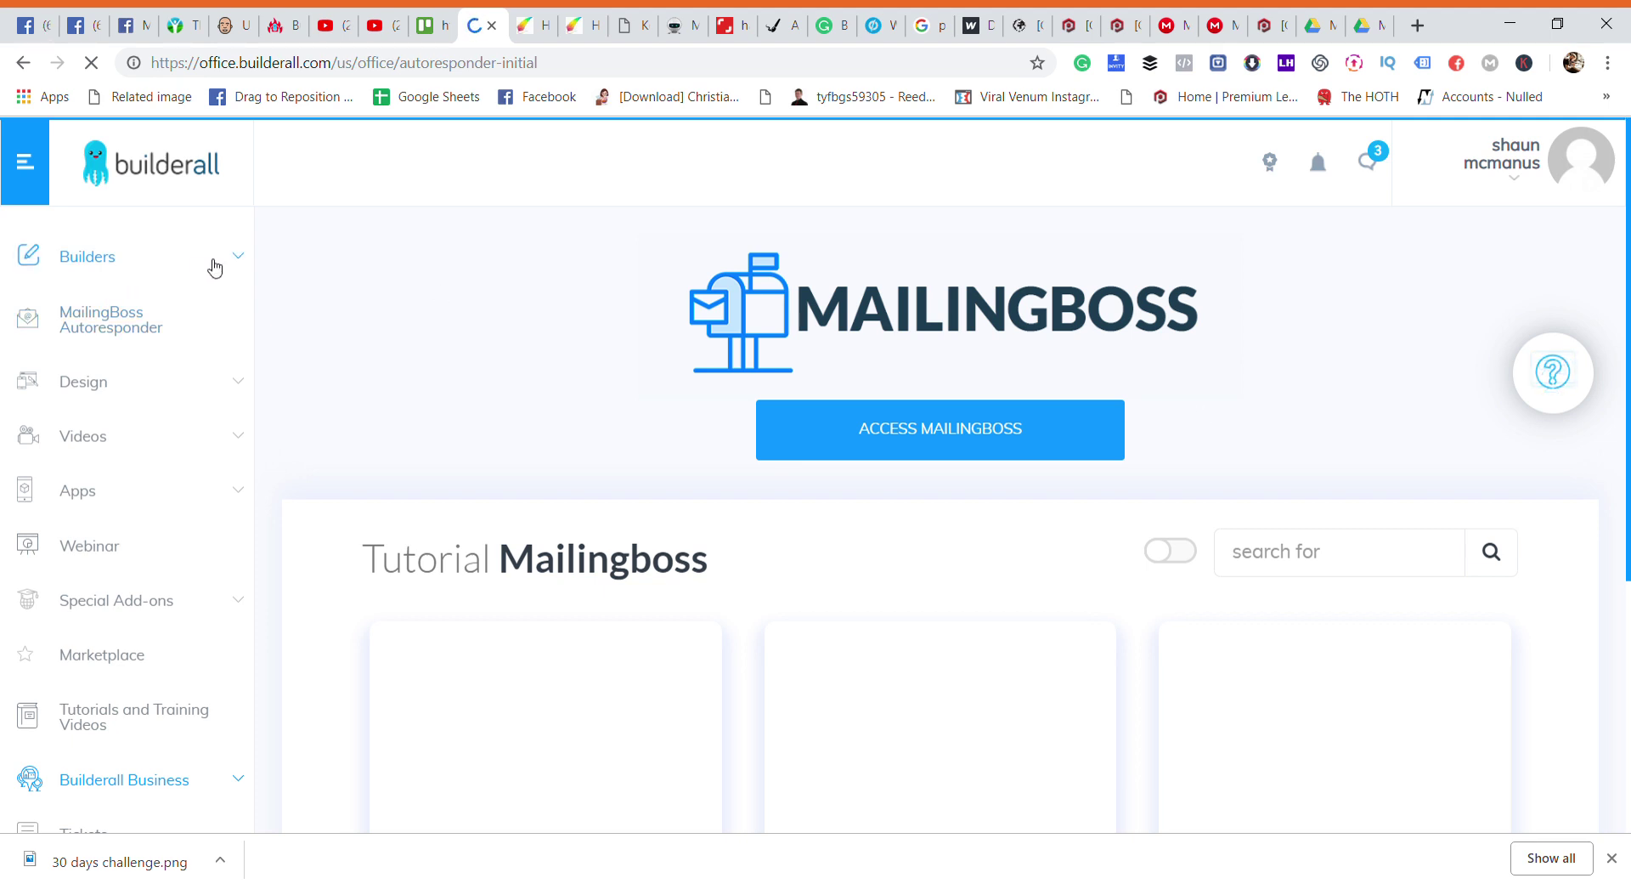
{"action": "left_click", "coordinate": [244, 263]}
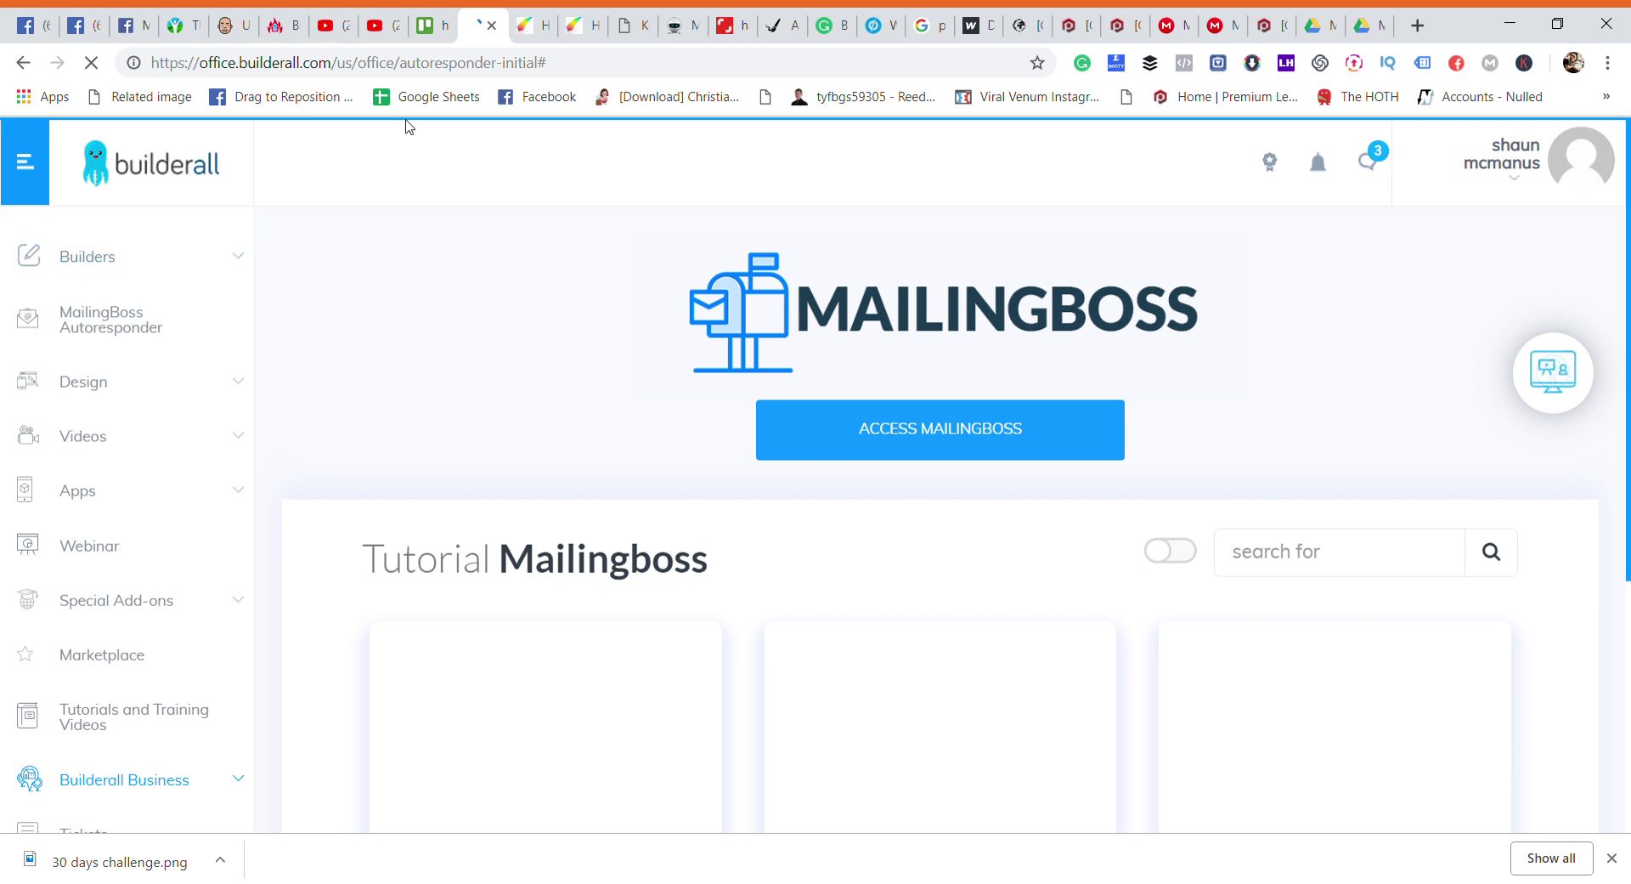
Back in the editor, bold 'Best Tattoo Studios Near Newcastle' in the H4 subheading
{"action": "left_click", "coordinate": [587, 30]}
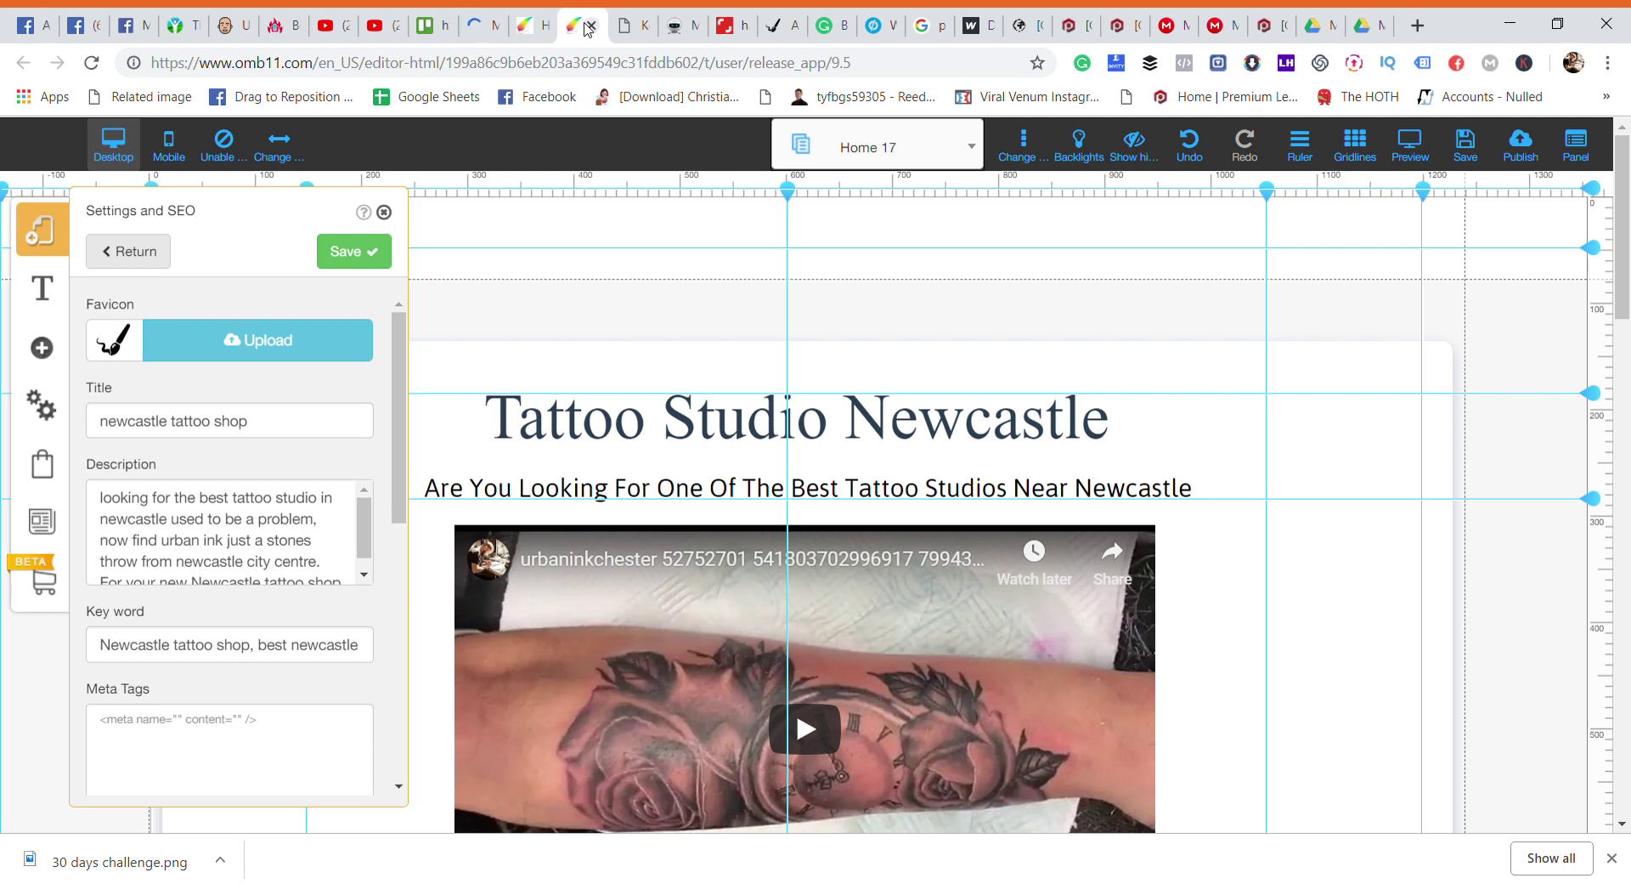
{"action": "left_click", "coordinate": [1193, 496]}
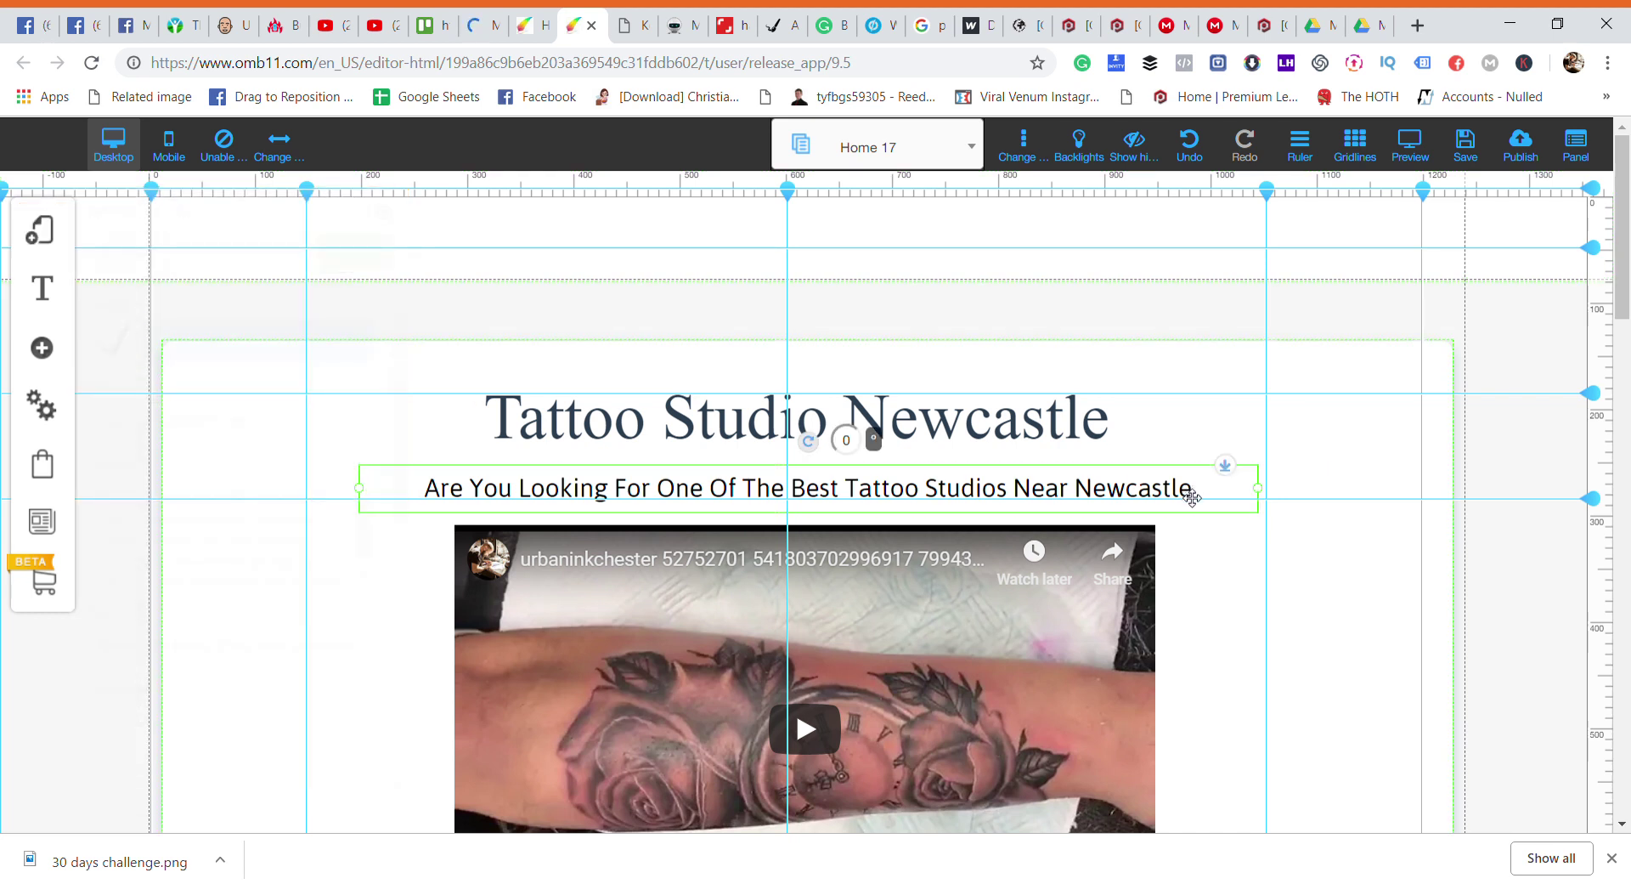
{"action": "right_click", "coordinate": [1193, 497]}
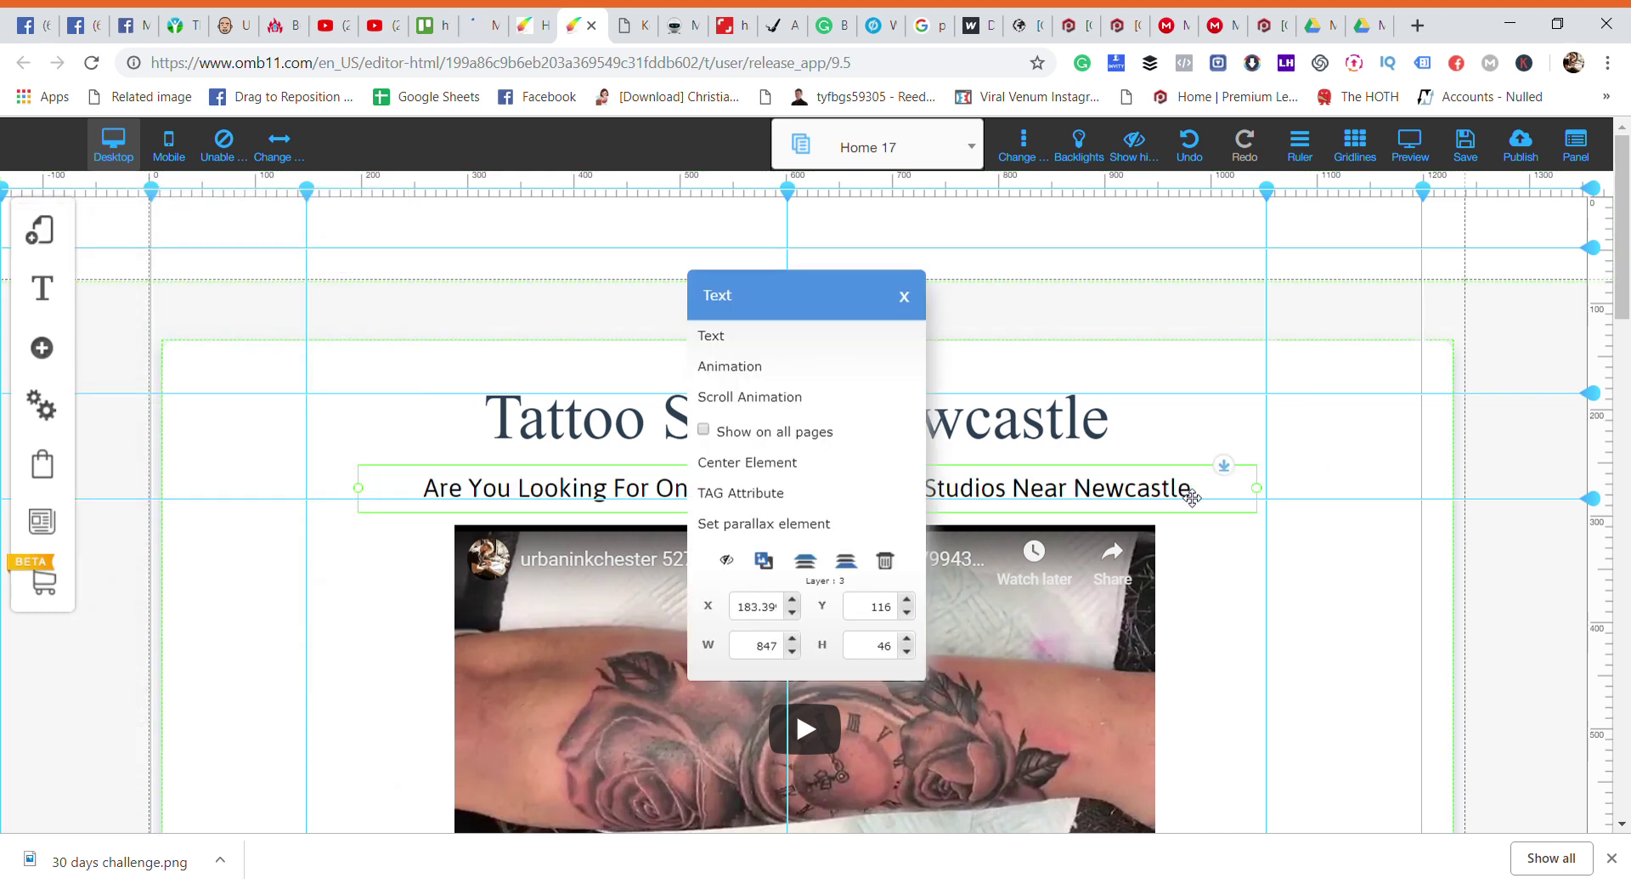
{"action": "left_click", "coordinate": [724, 339]}
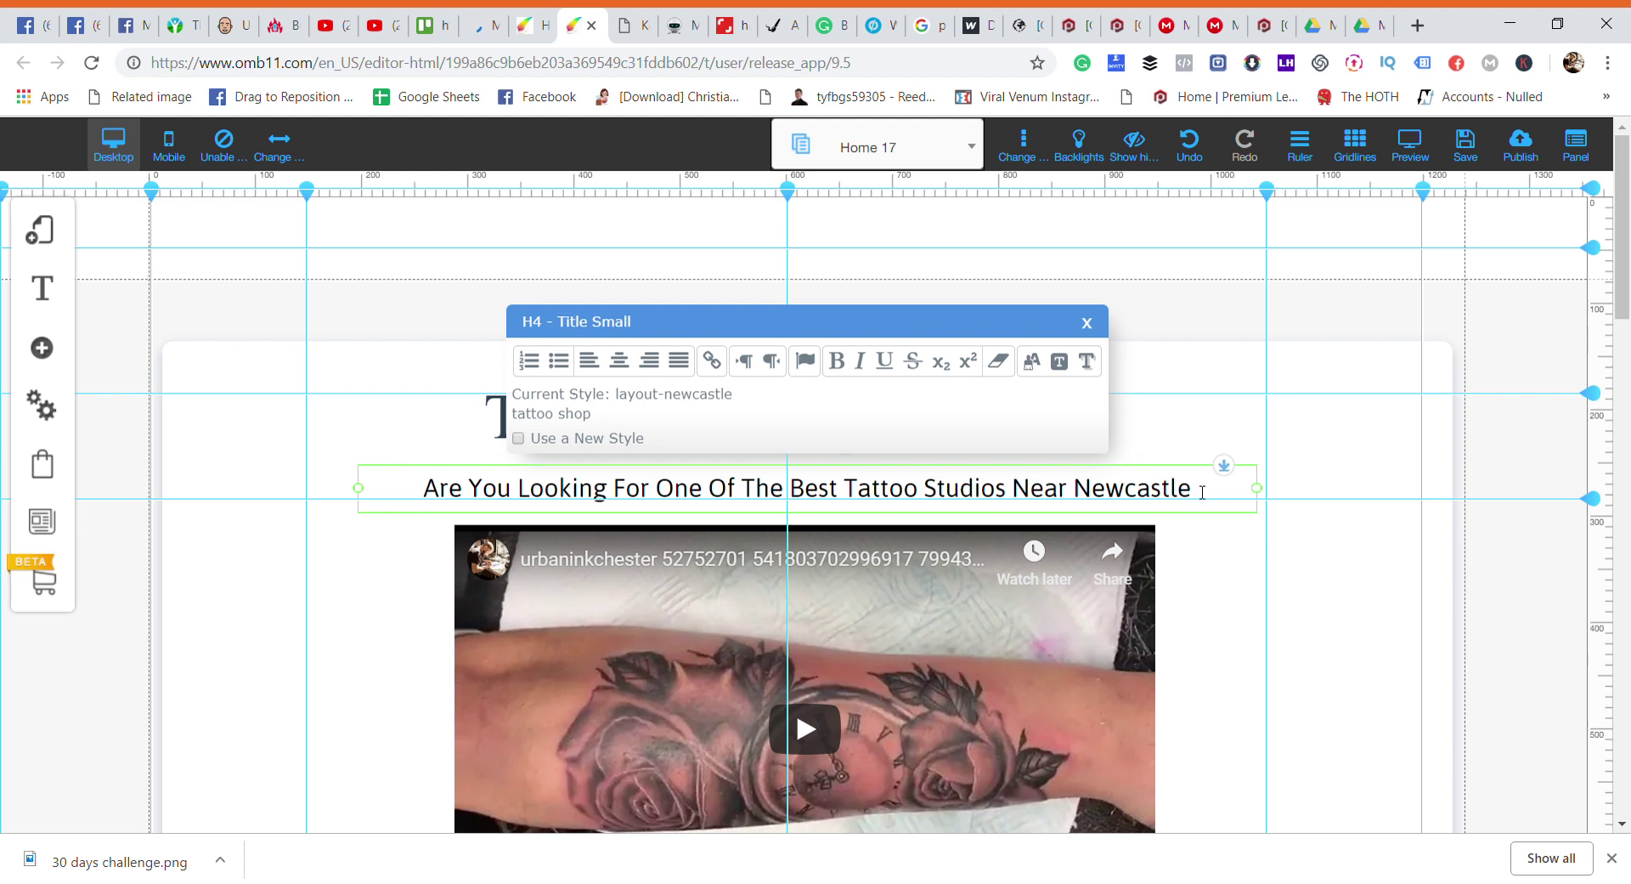
{"action": "left_click_drag", "start_coordinate": [1204, 494], "coordinate": [790, 494]}
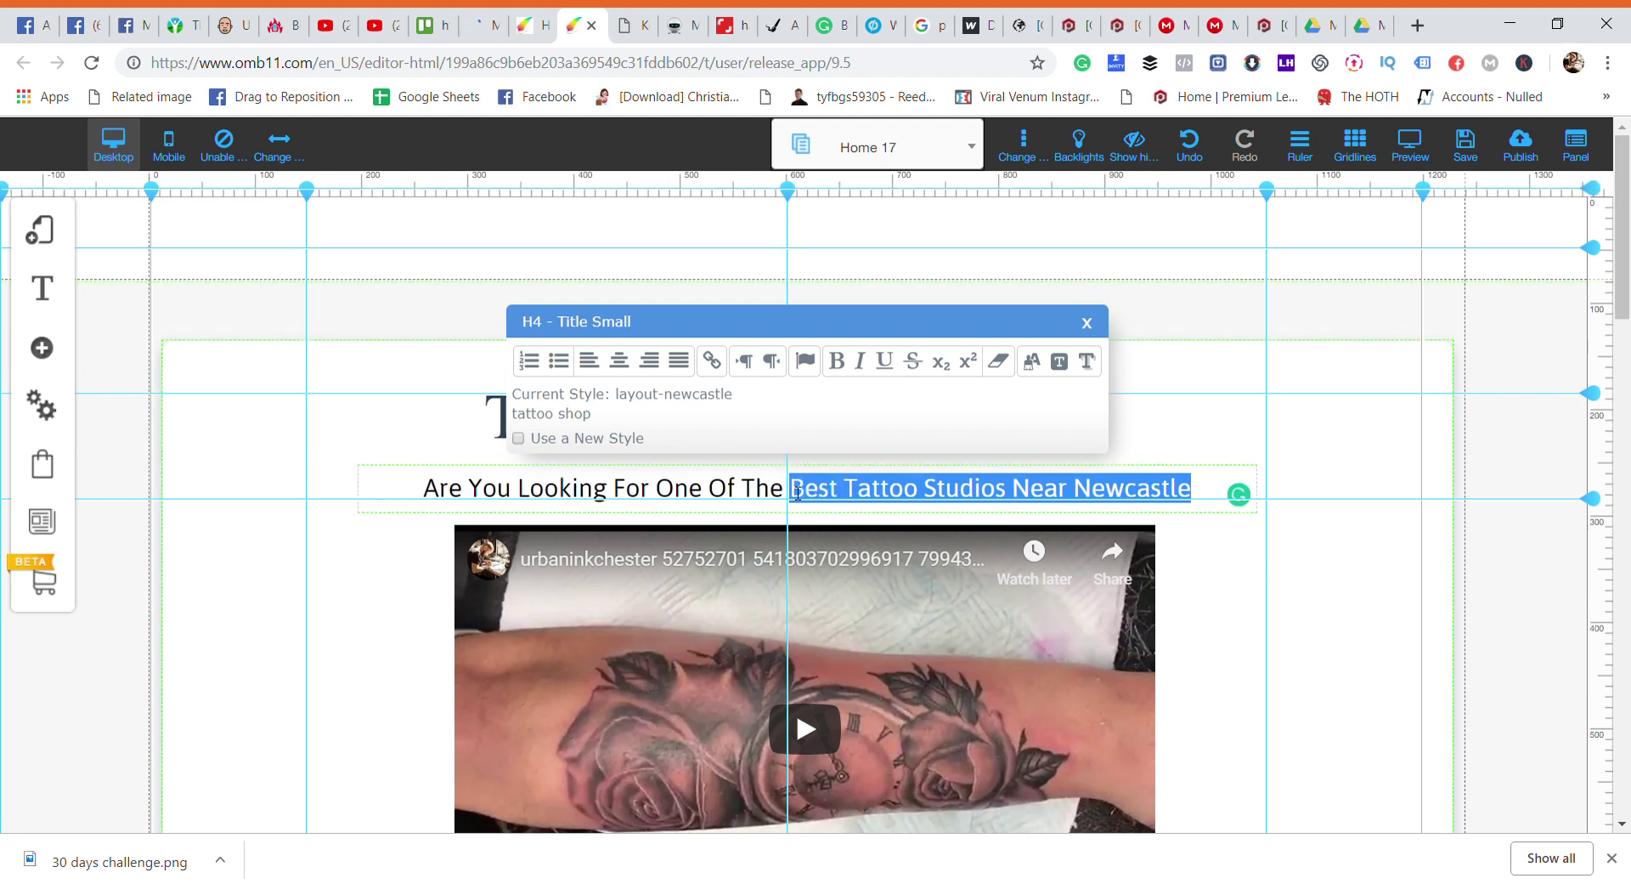
{"action": "left_click", "coordinate": [847, 369]}
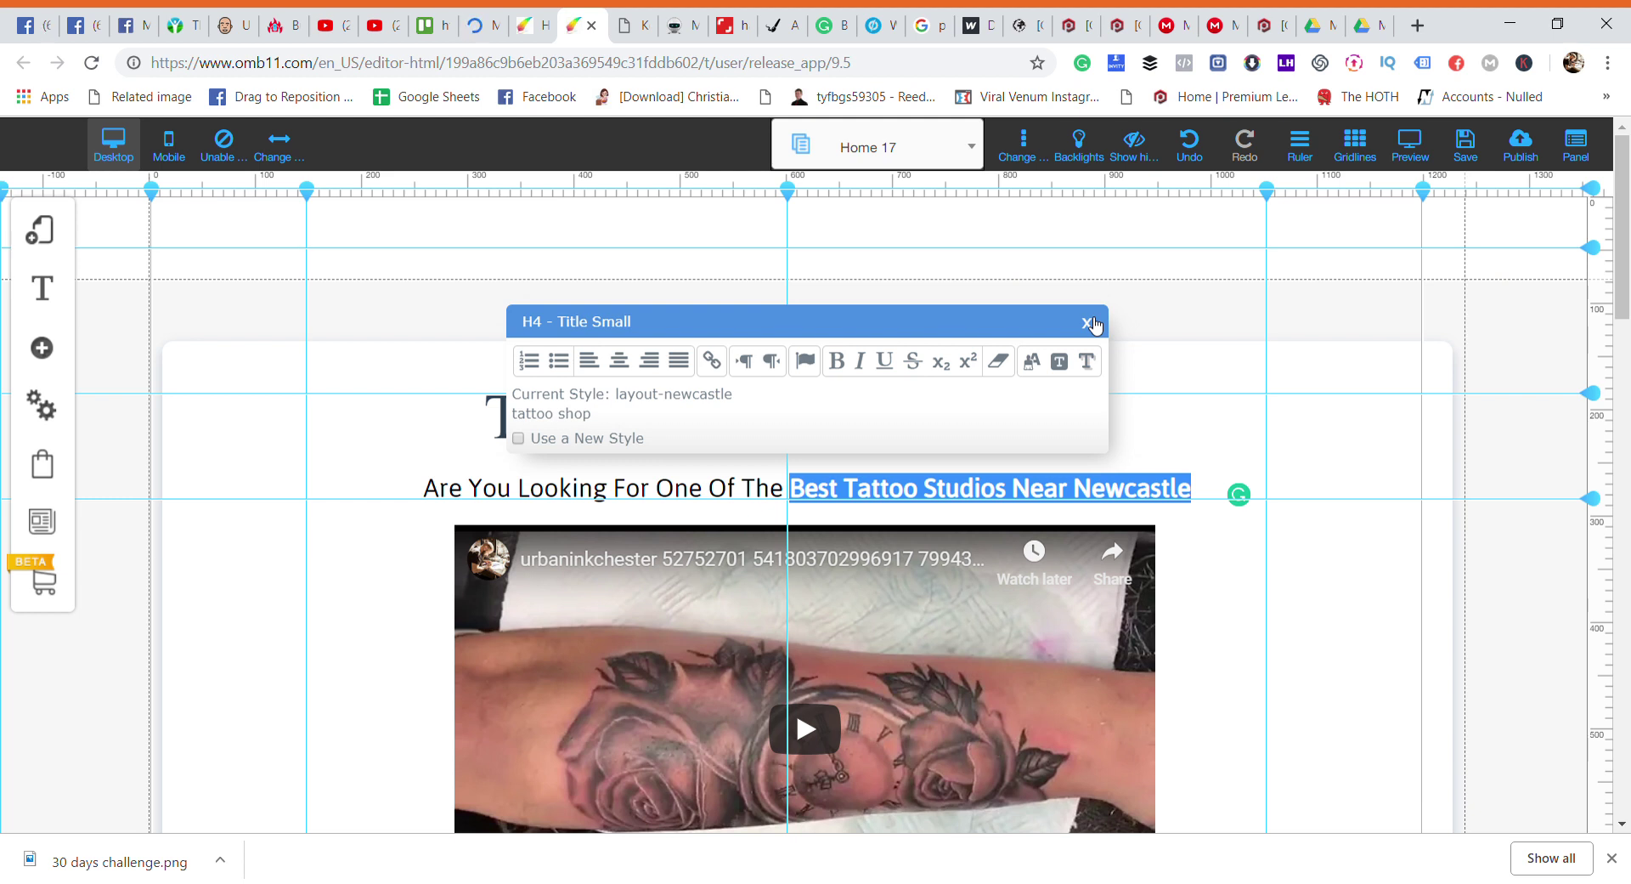
{"action": "left_click", "coordinate": [1522, 353]}
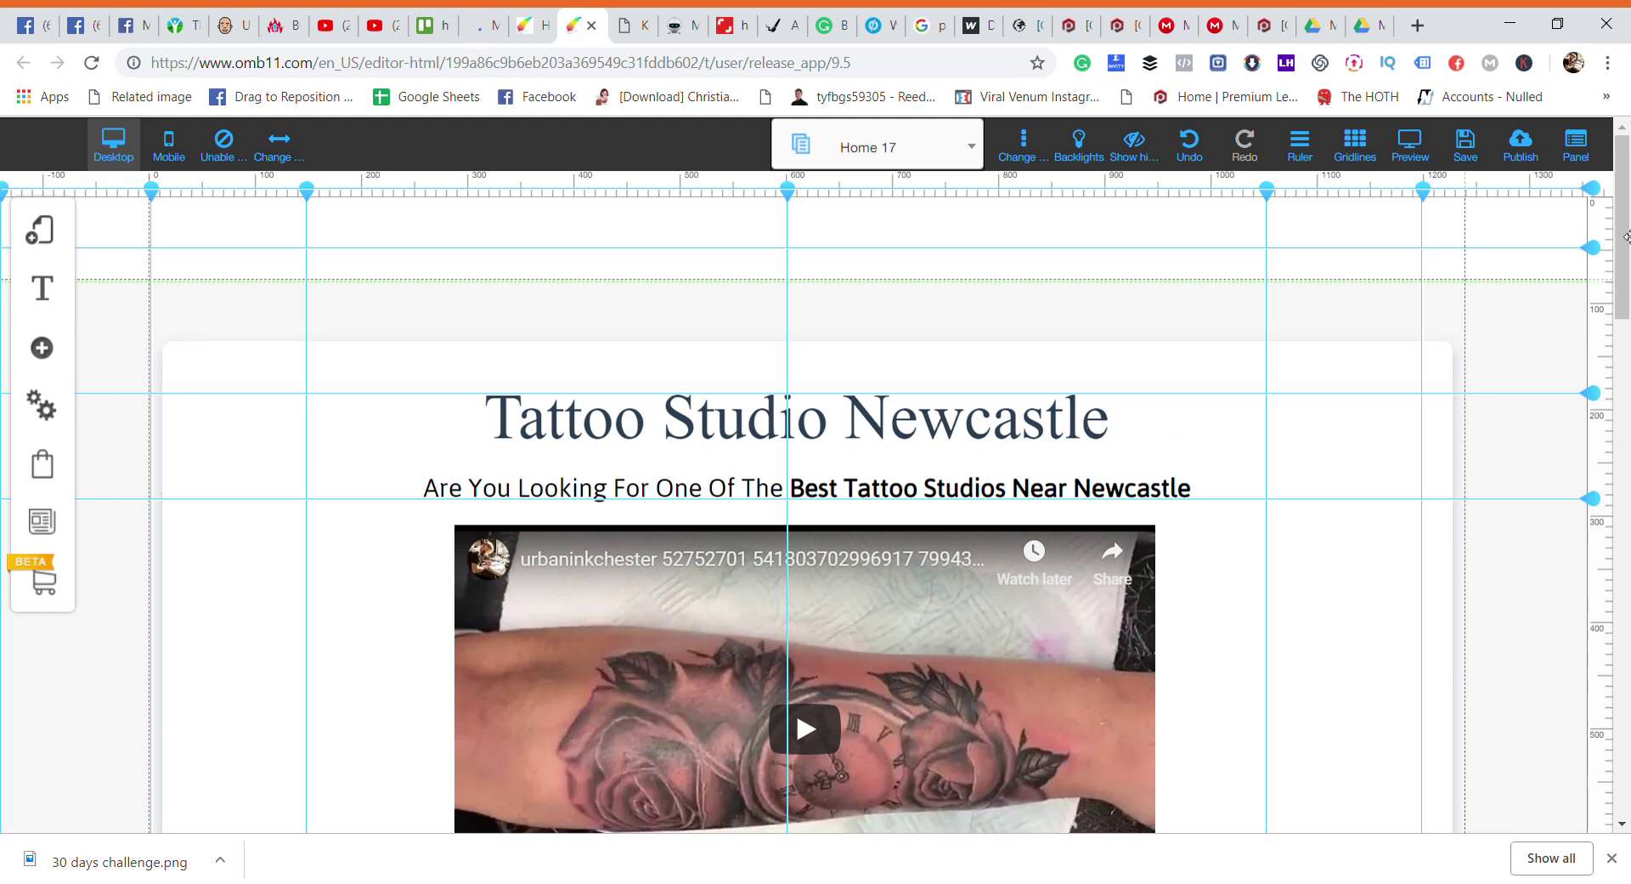
Italicize 'Newcastle' in the 'Newcastle Has Always Had Some Of The Finest Tattoo Shops' heading
{"action": "scroll", "coordinate": [1627, 238], "scroll_direction": "down", "scroll_amount": 3}
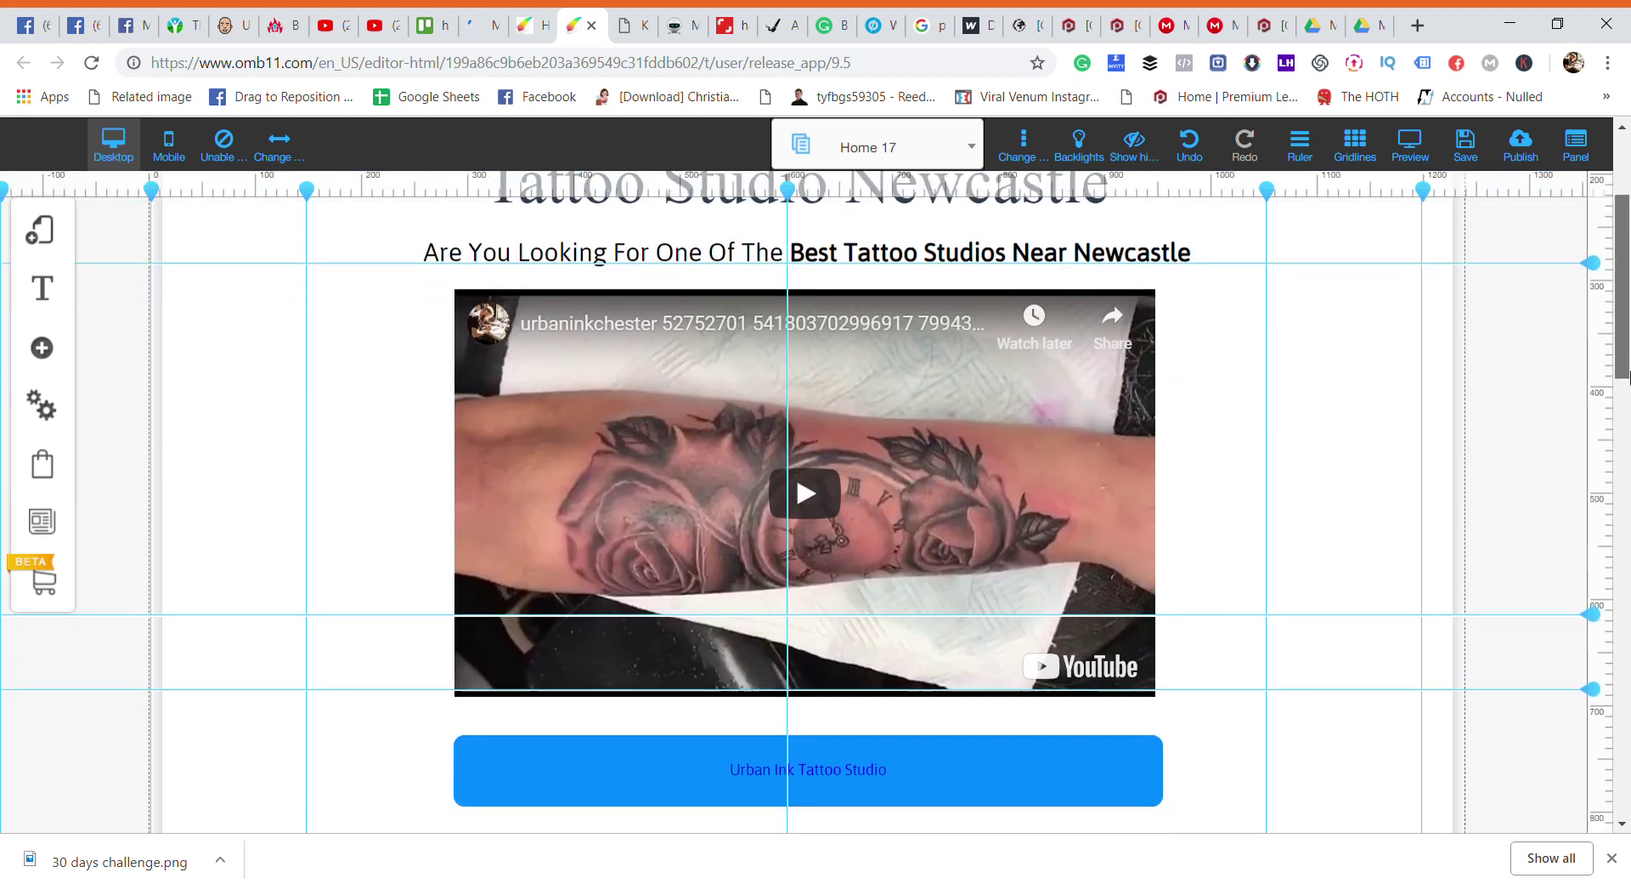
{"action": "scroll", "coordinate": [1627, 373], "scroll_direction": "down", "scroll_amount": 6}
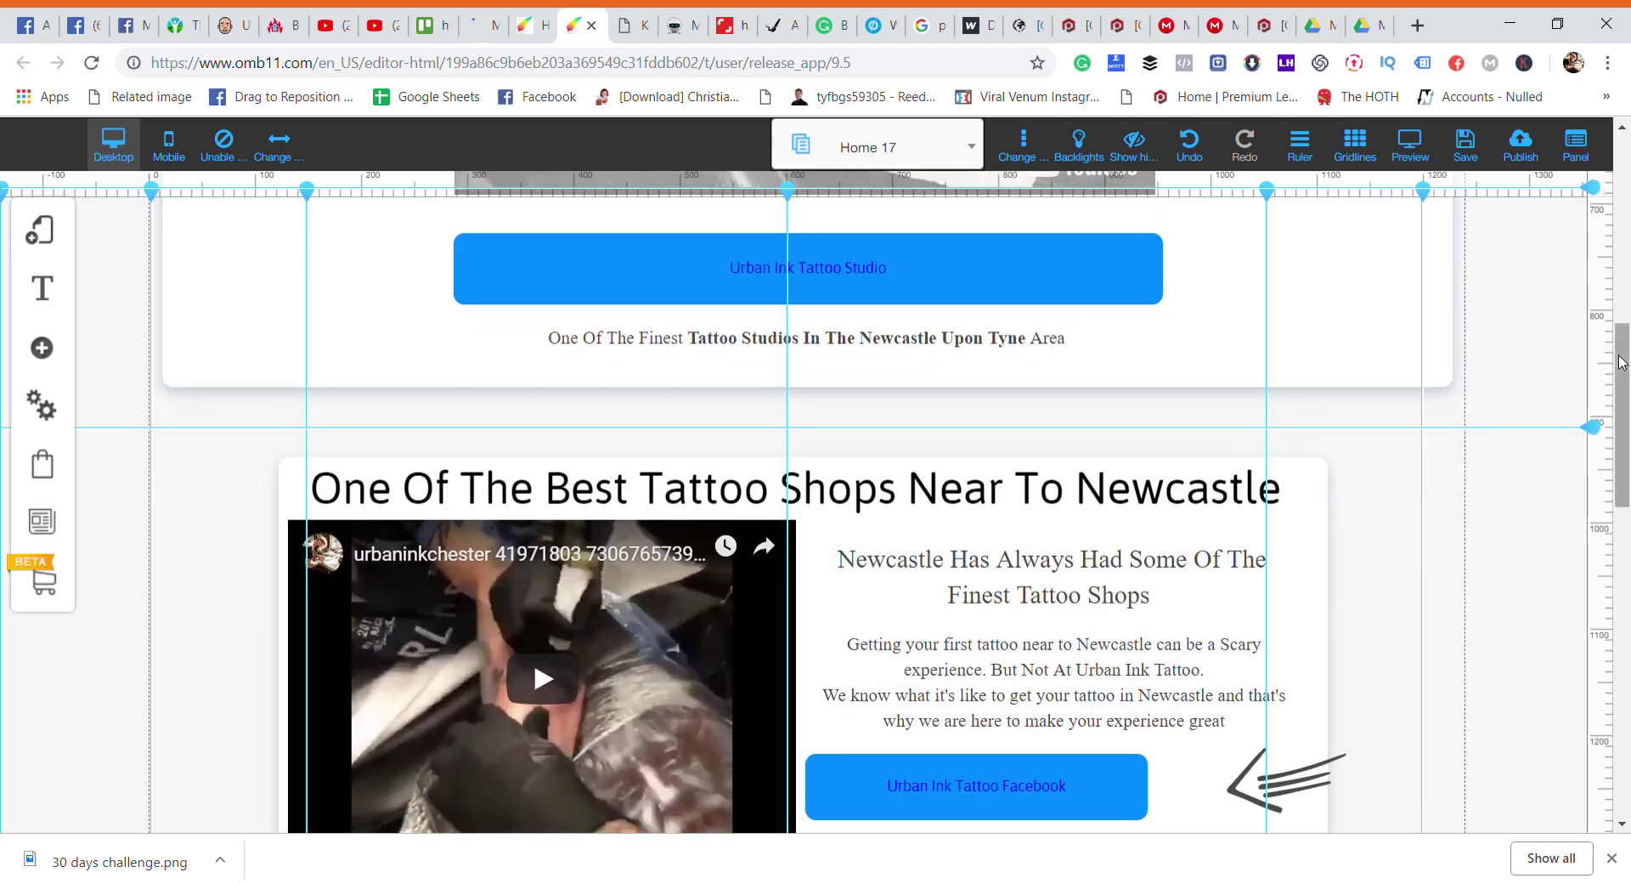
{"action": "left_click_drag", "start_coordinate": [1623, 363], "coordinate": [1628, 414]}
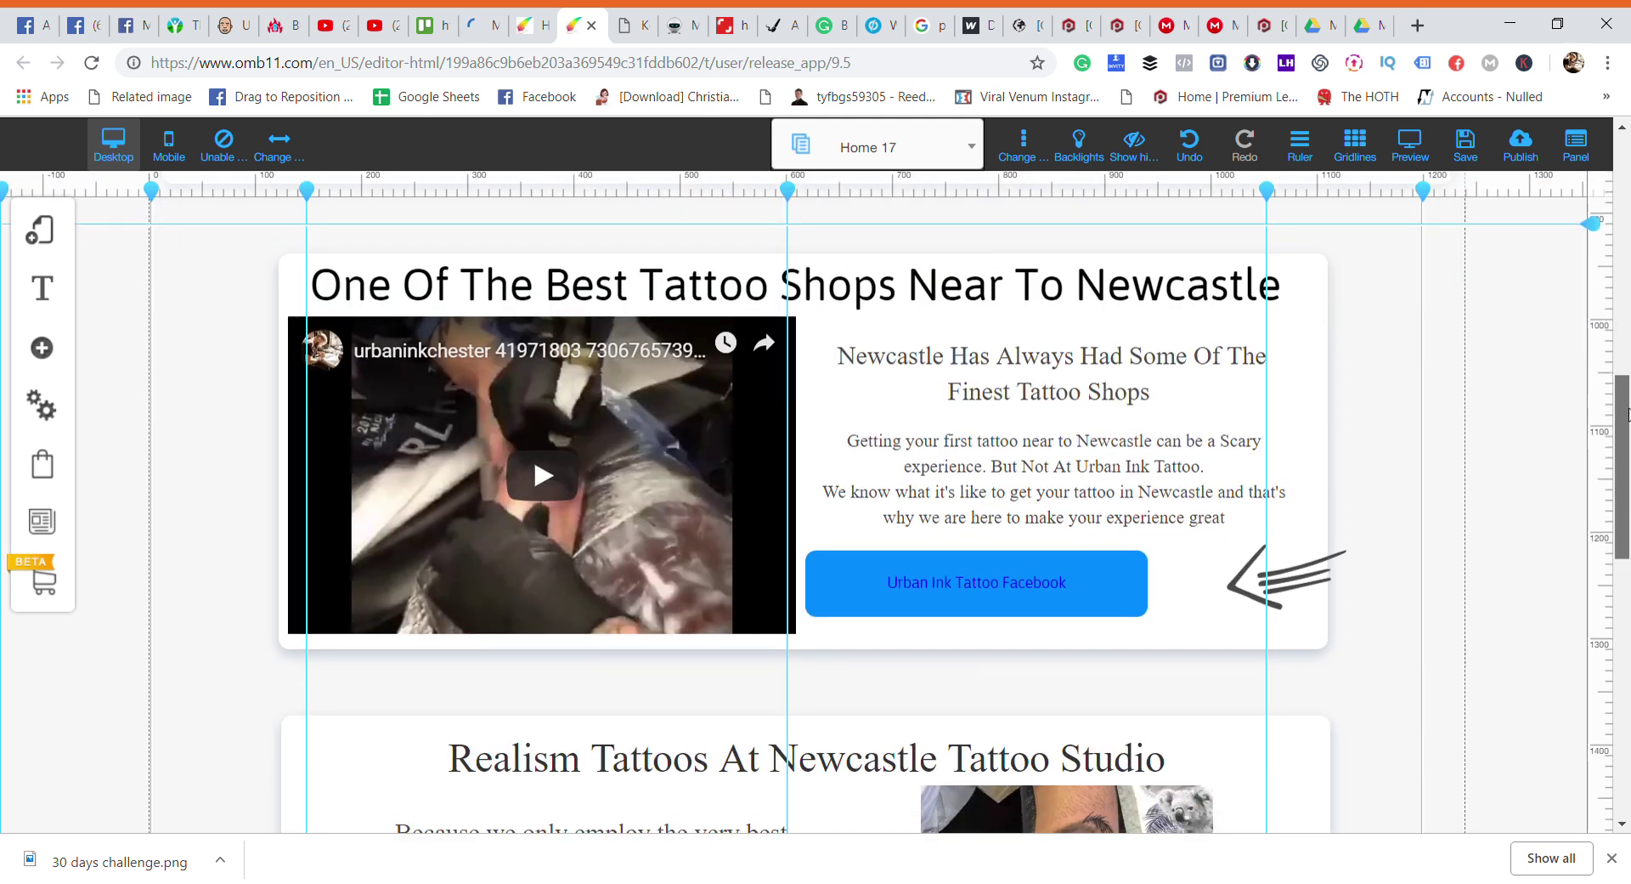
{"action": "left_click", "coordinate": [955, 371]}
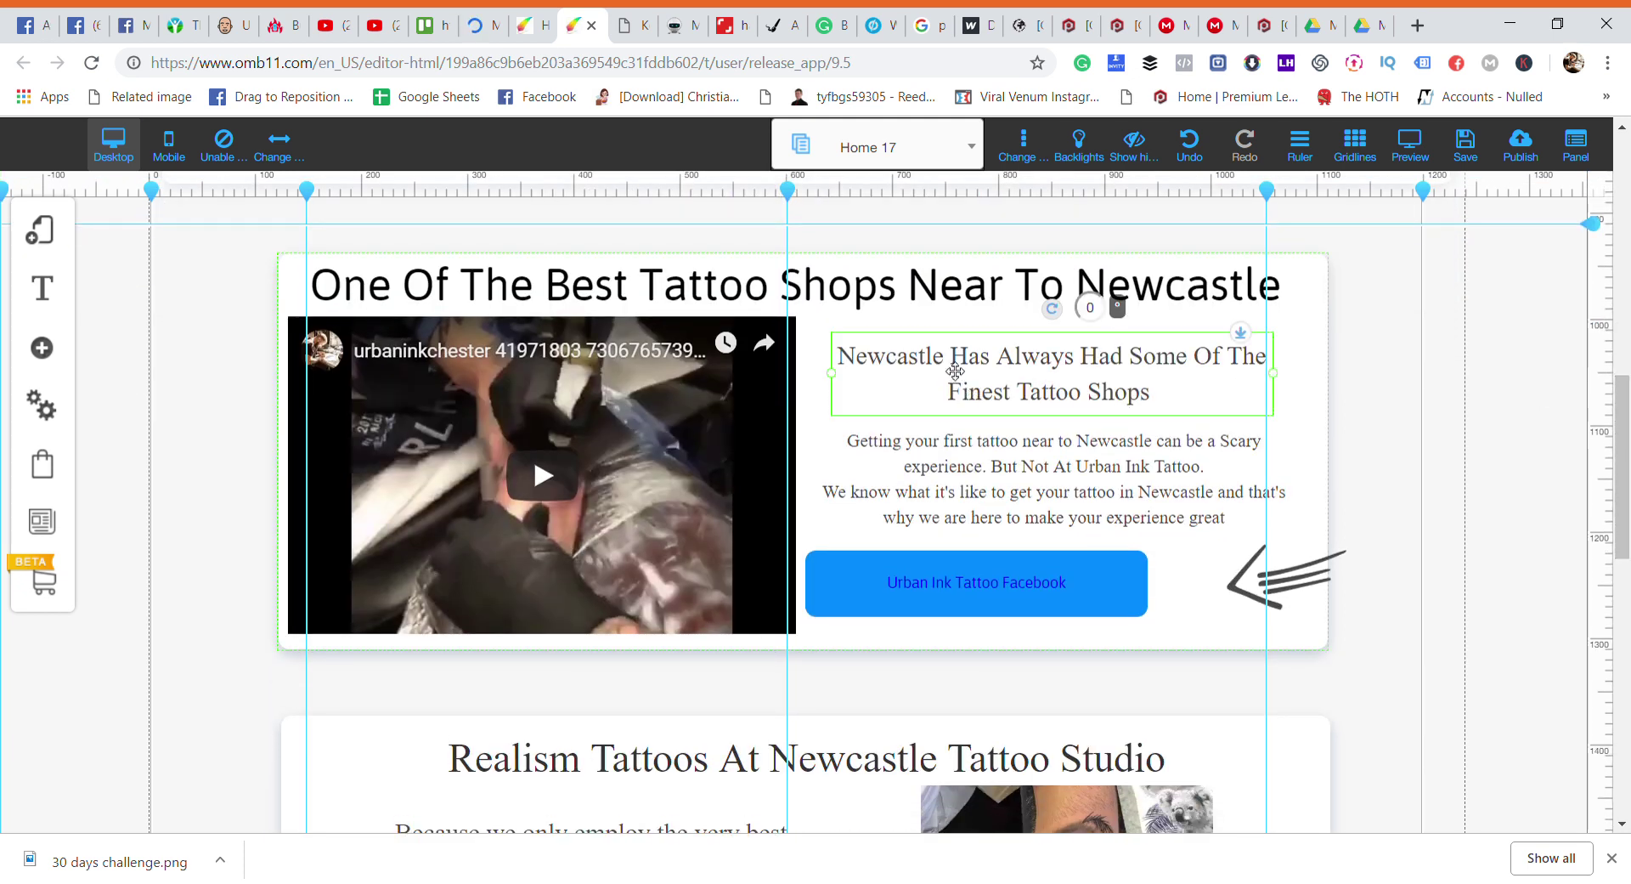
{"action": "left_click", "coordinate": [955, 371]}
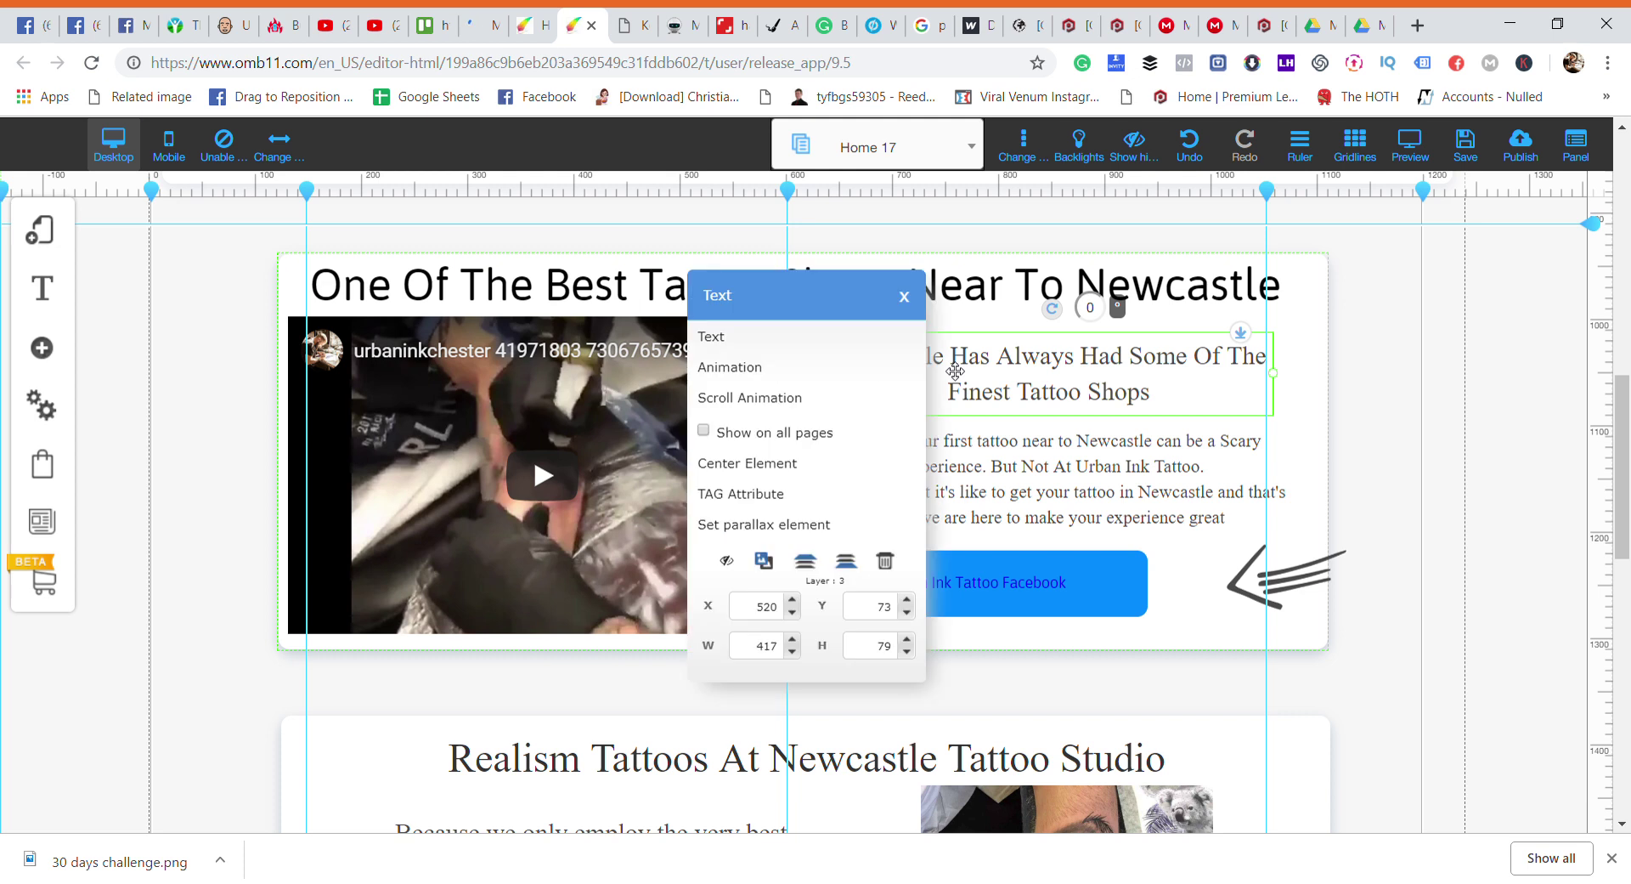
{"action": "left_click", "coordinate": [730, 340]}
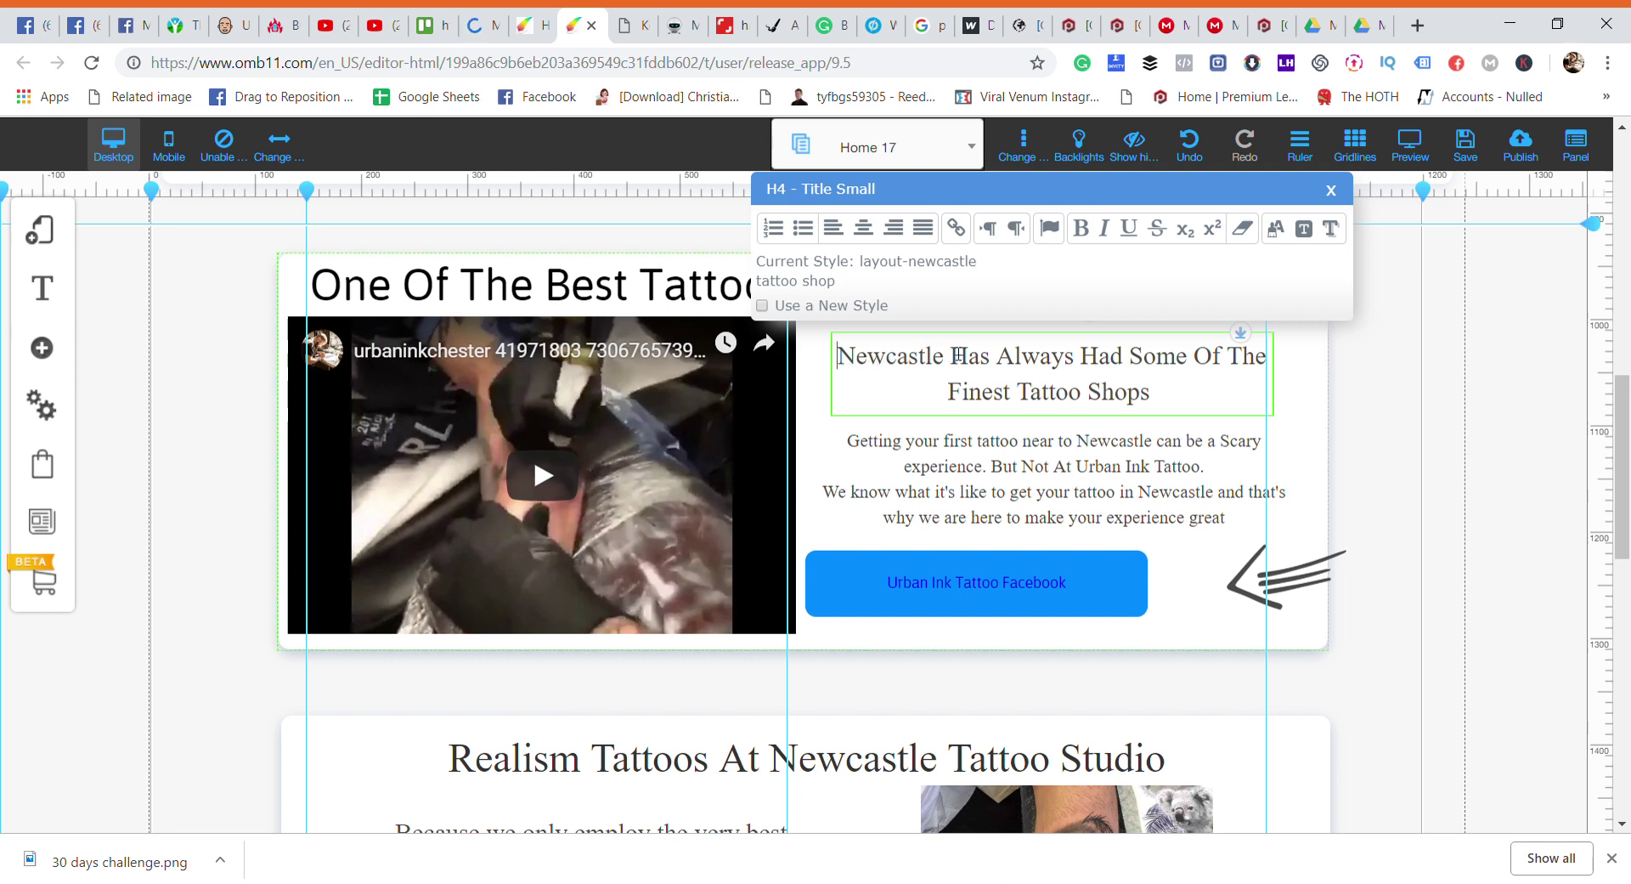
{"action": "left_click_drag", "start_coordinate": [945, 362], "coordinate": [835, 366]}
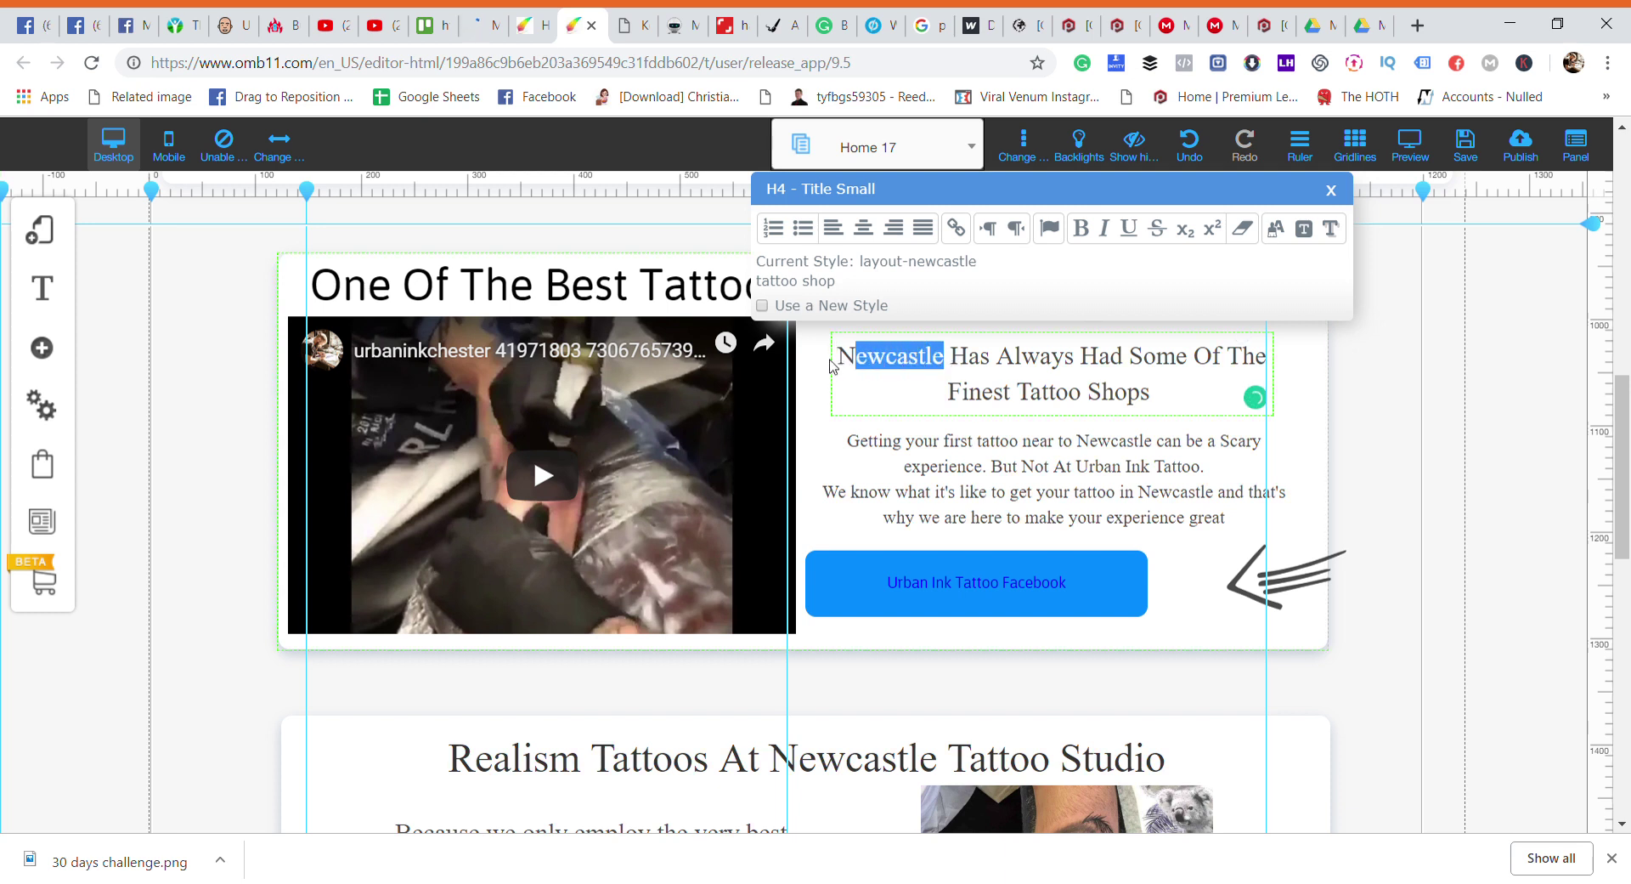
{"action": "left_click", "coordinate": [1105, 228]}
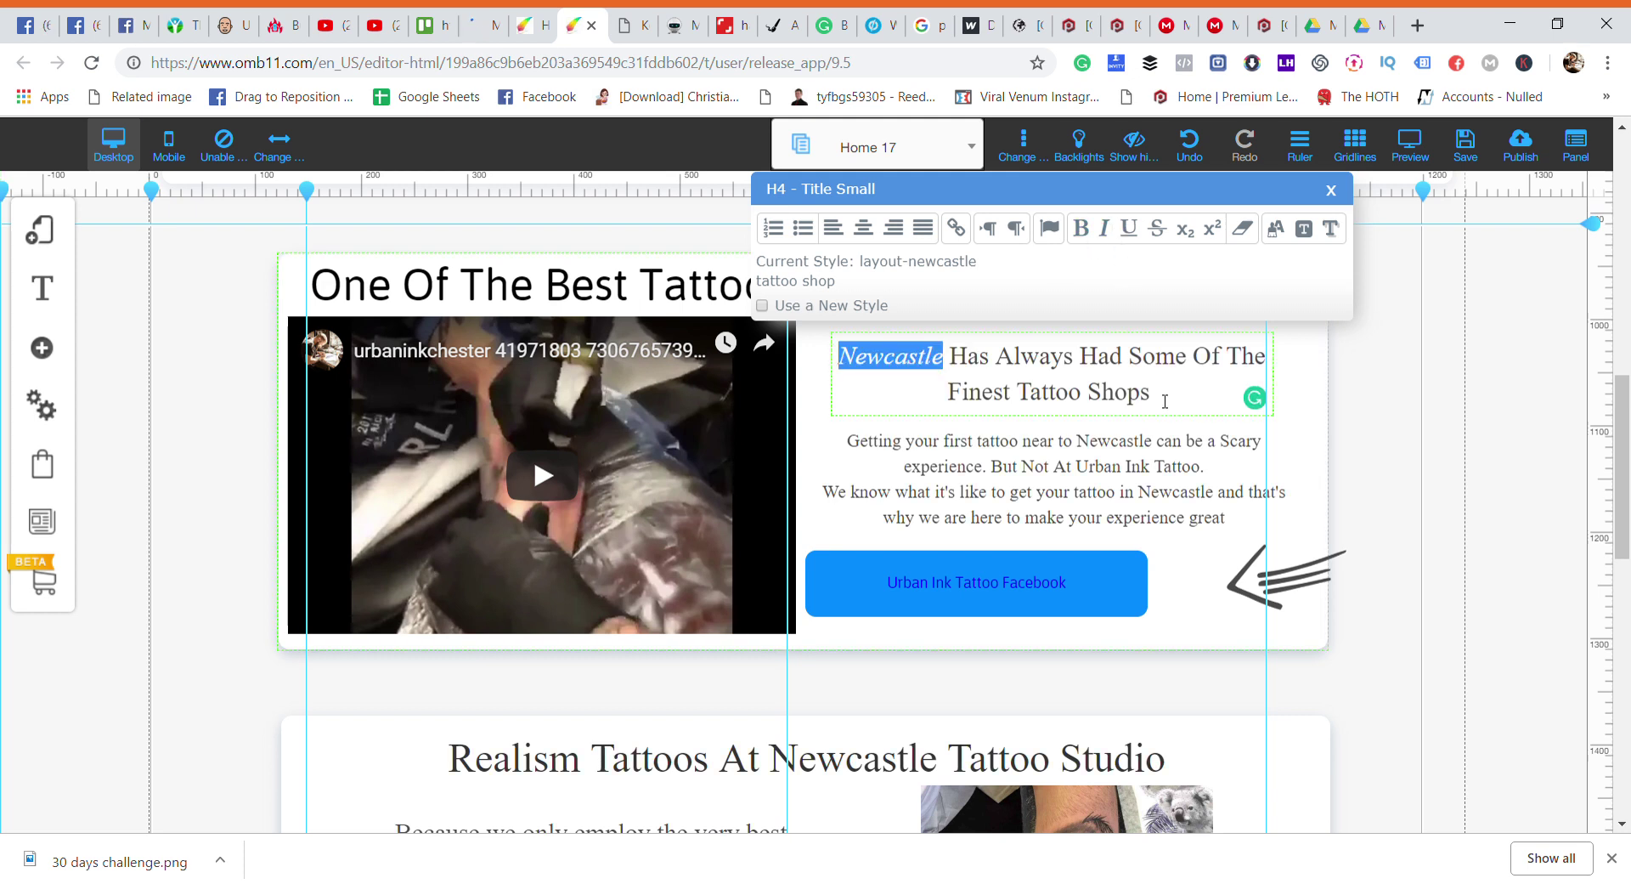
Make 'Tattoo Shops' bold in the same heading
{"action": "left_click_drag", "start_coordinate": [1165, 401], "coordinate": [1022, 400]}
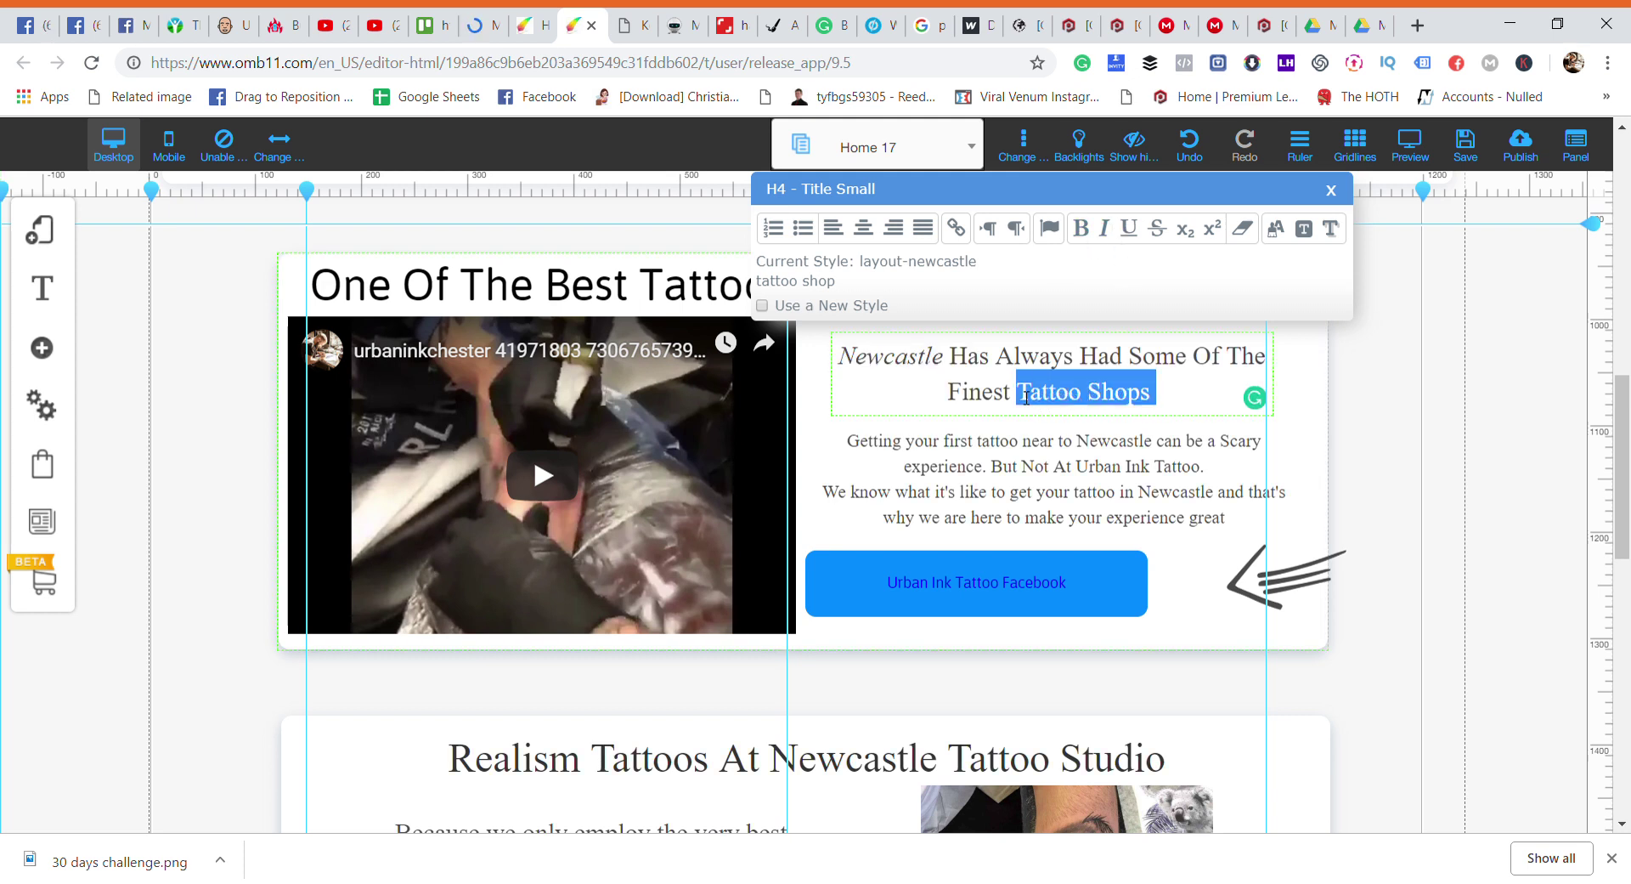
{"action": "left_click", "coordinate": [1082, 228]}
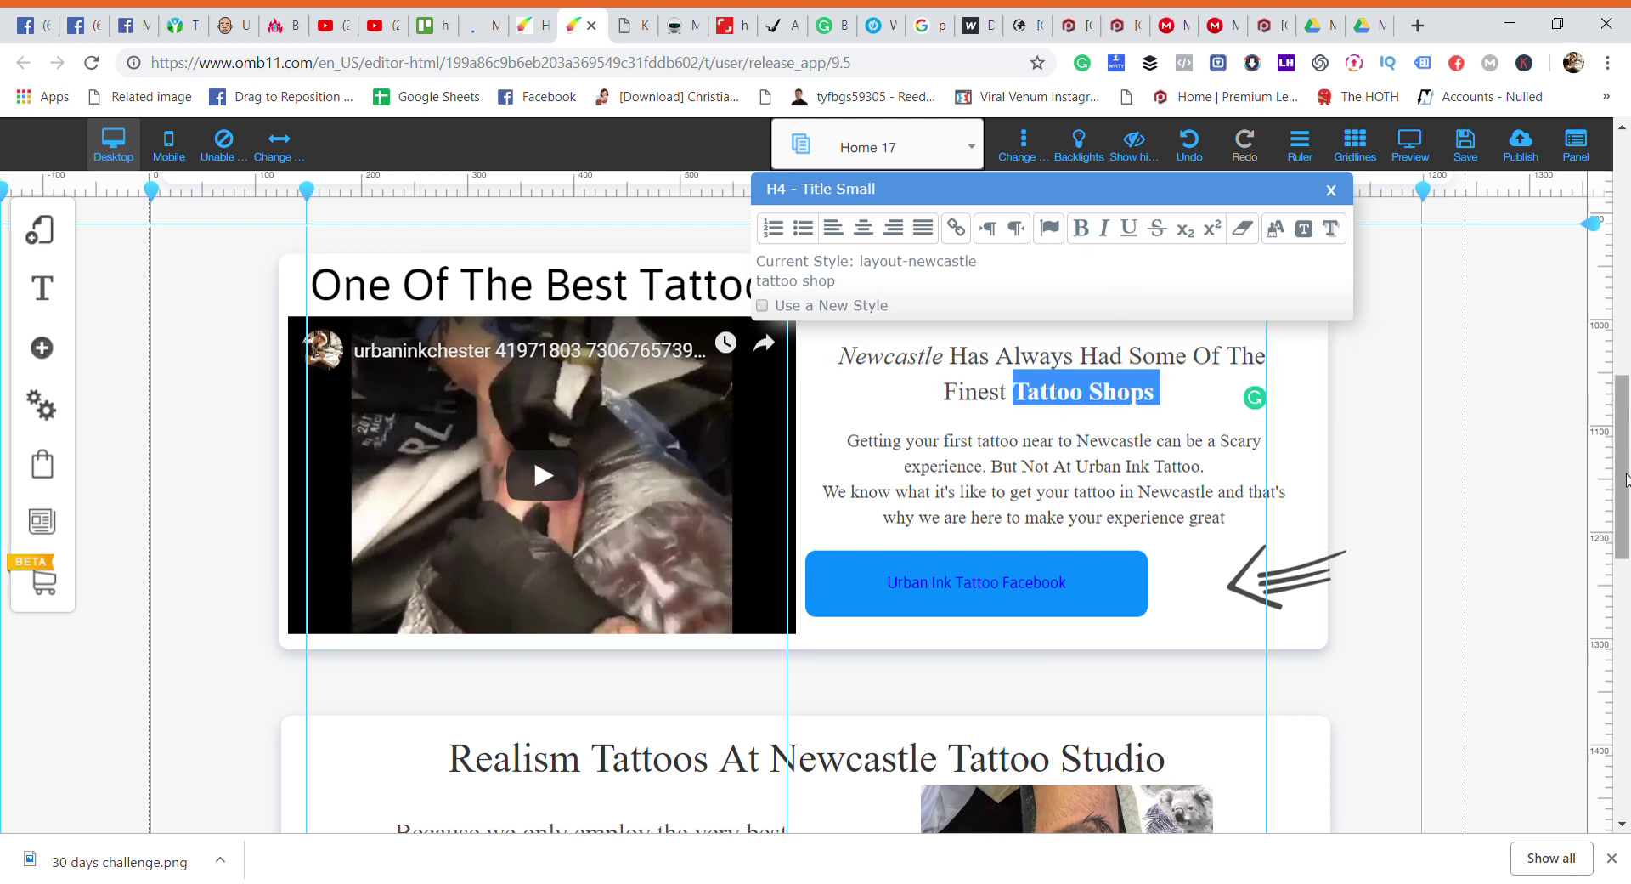
{"action": "scroll", "coordinate": [1628, 403], "scroll_direction": "down", "scroll_amount": 3}
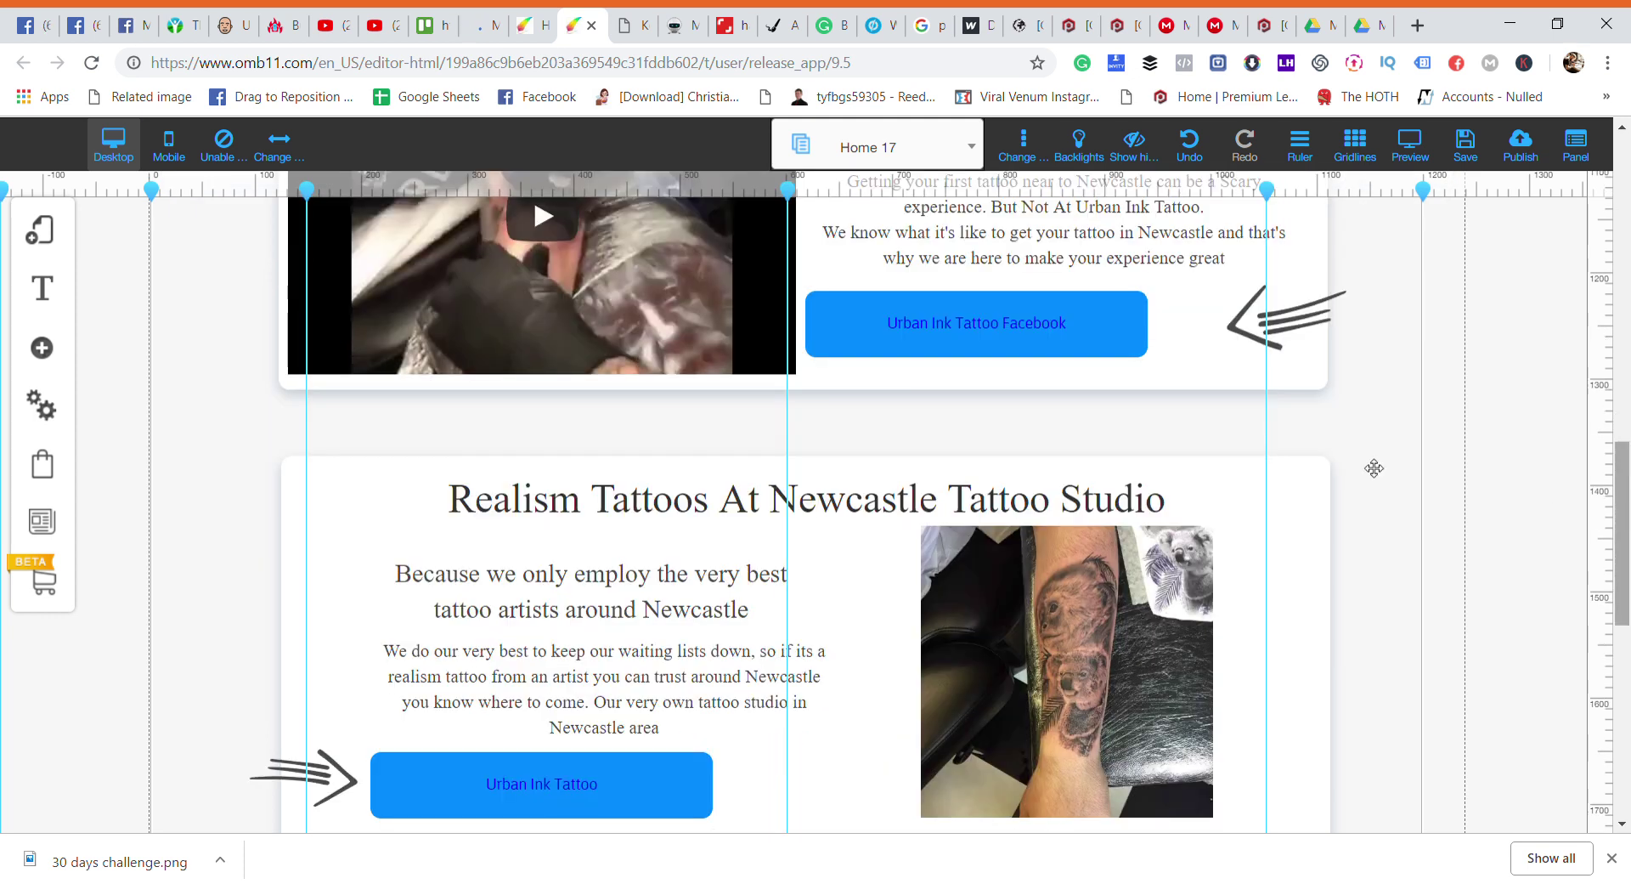
{"action": "left_click", "coordinate": [45, 236]}
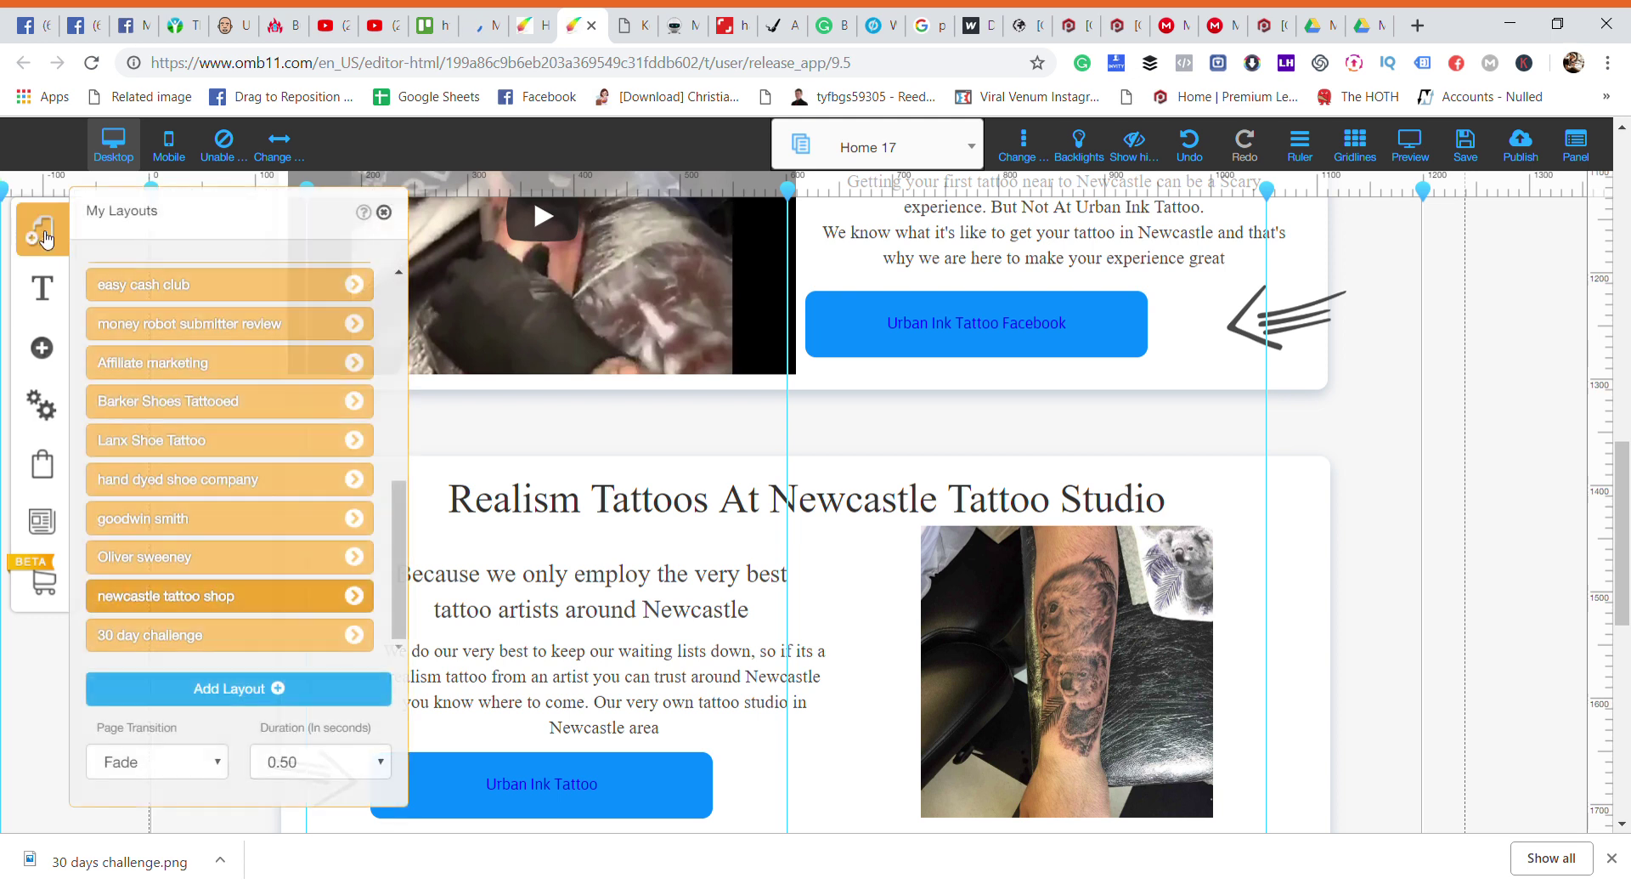
{"action": "left_click", "coordinate": [360, 600]}
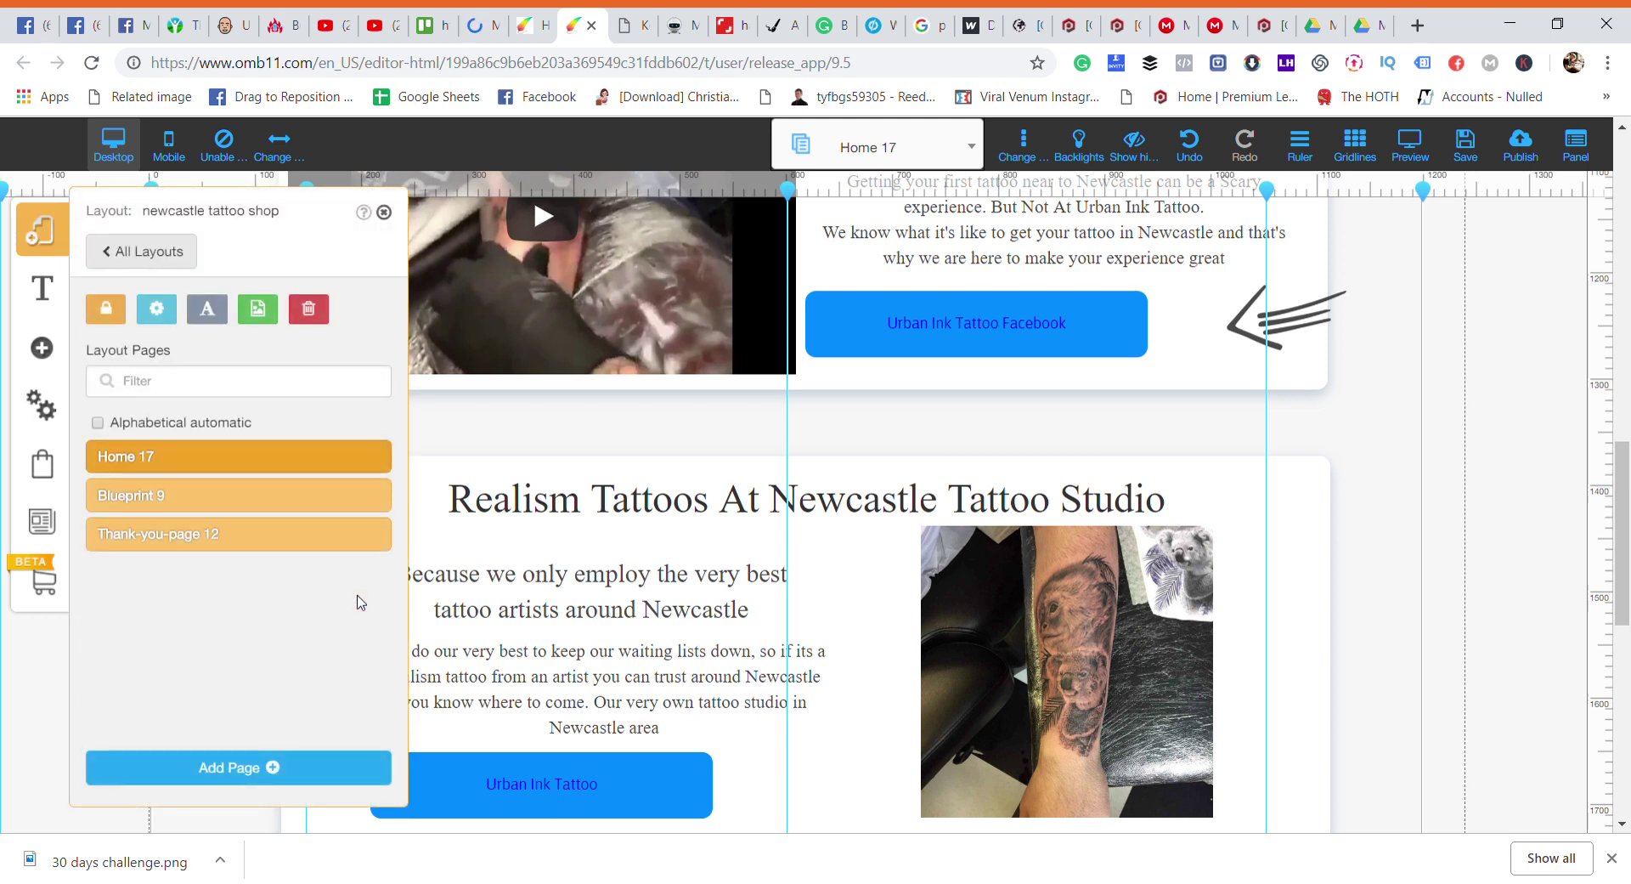
{"action": "left_click", "coordinate": [167, 316]}
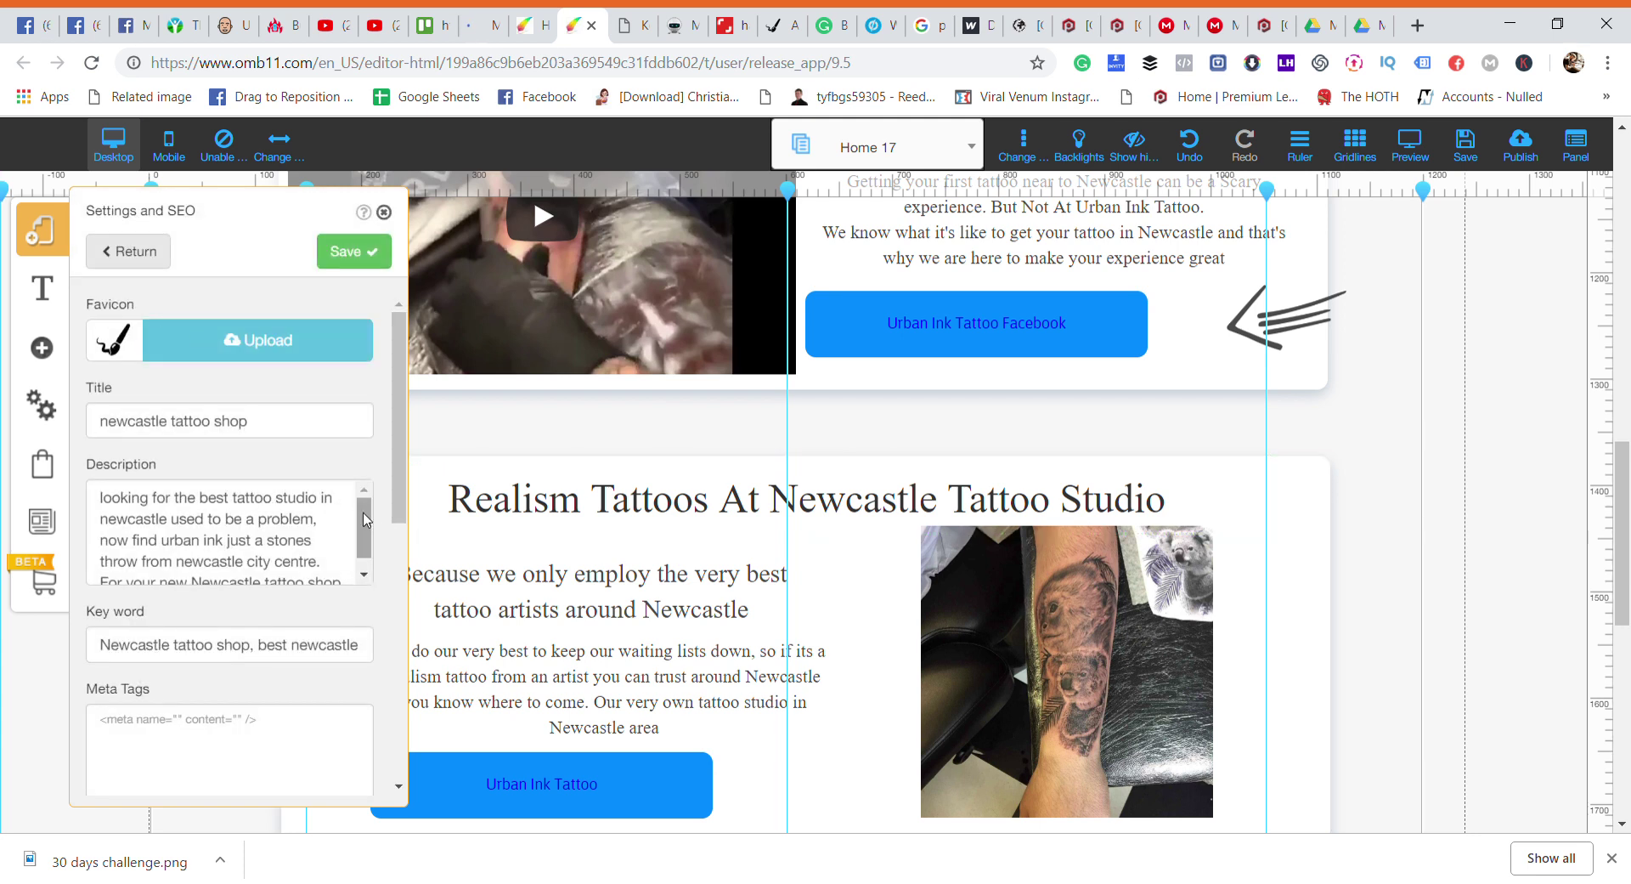
{"action": "left_click_drag", "start_coordinate": [364, 521], "coordinate": [364, 564]}
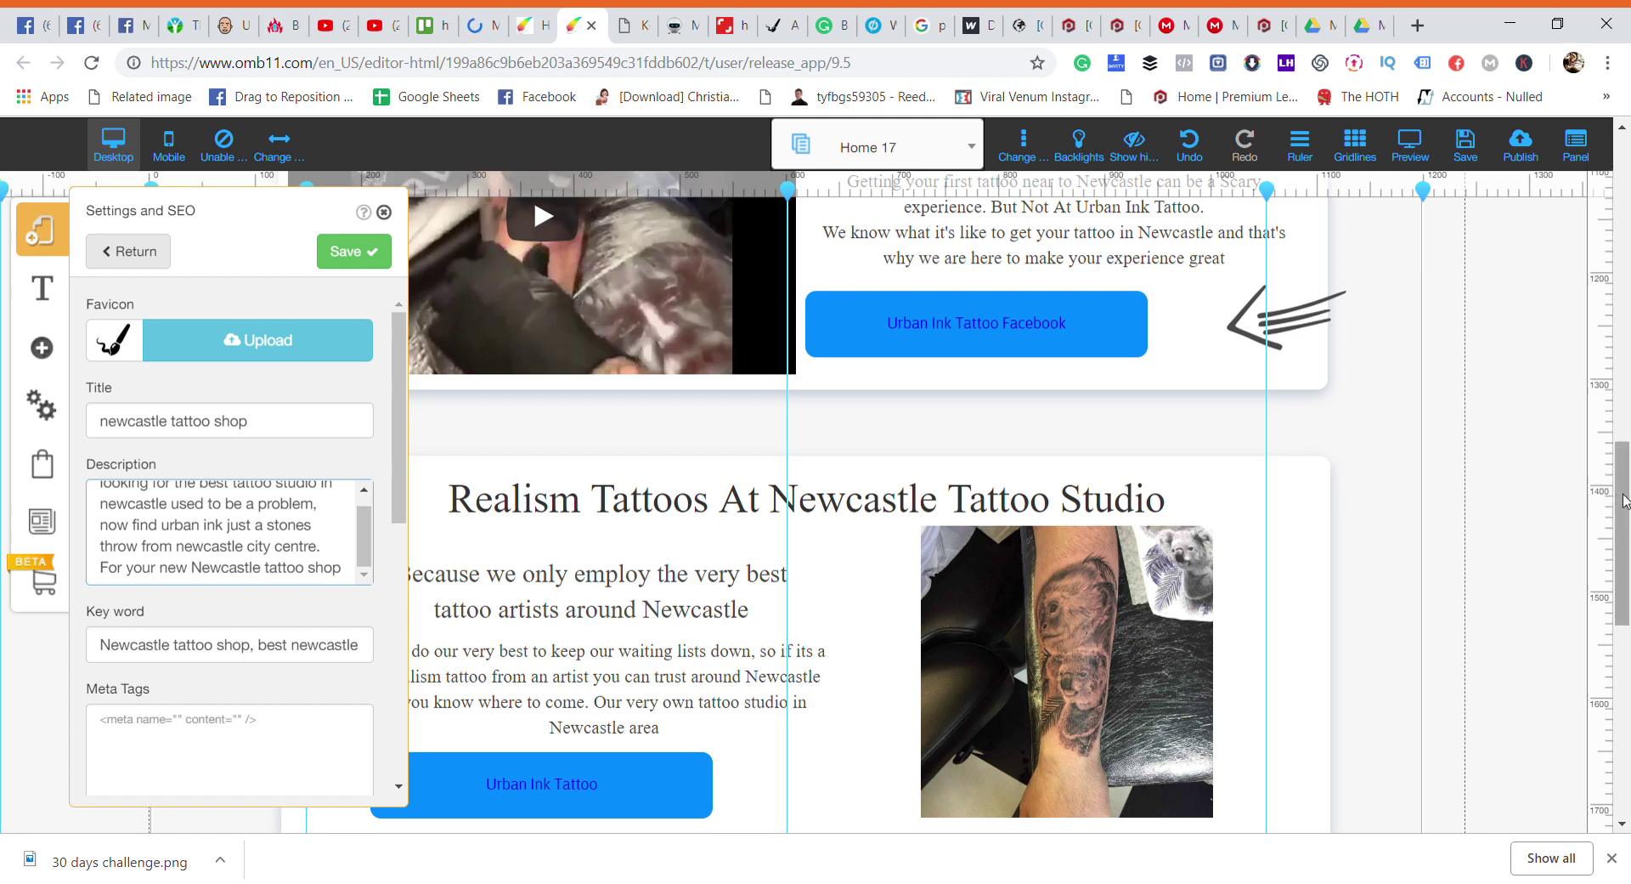
{"action": "left_click_drag", "start_coordinate": [1623, 501], "coordinate": [1625, 140]}
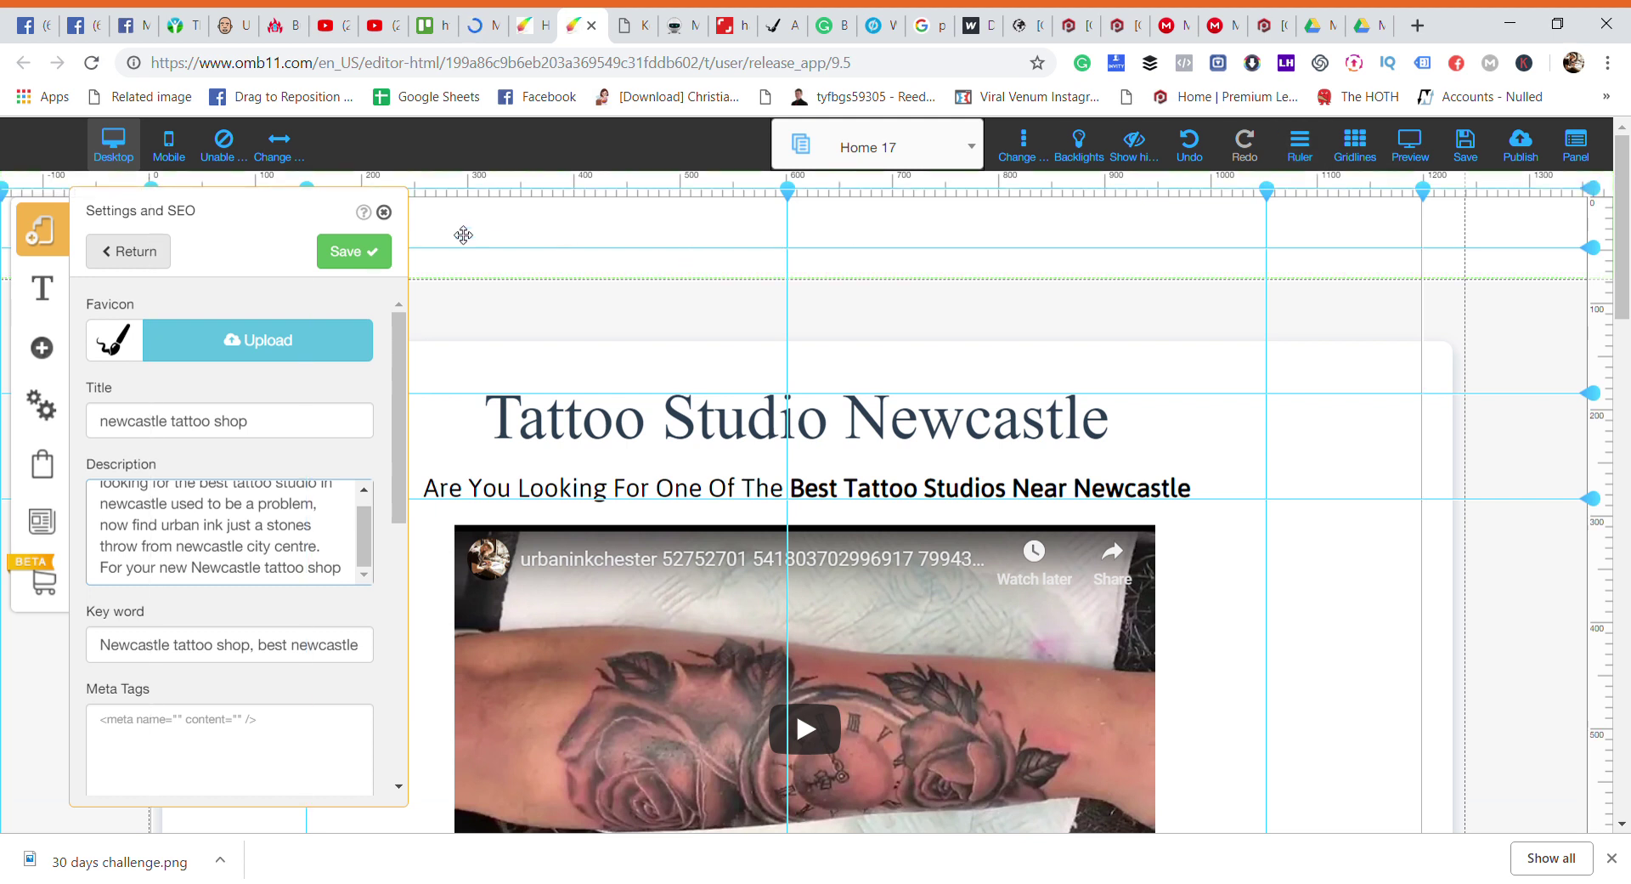
{"action": "left_click", "coordinate": [385, 213]}
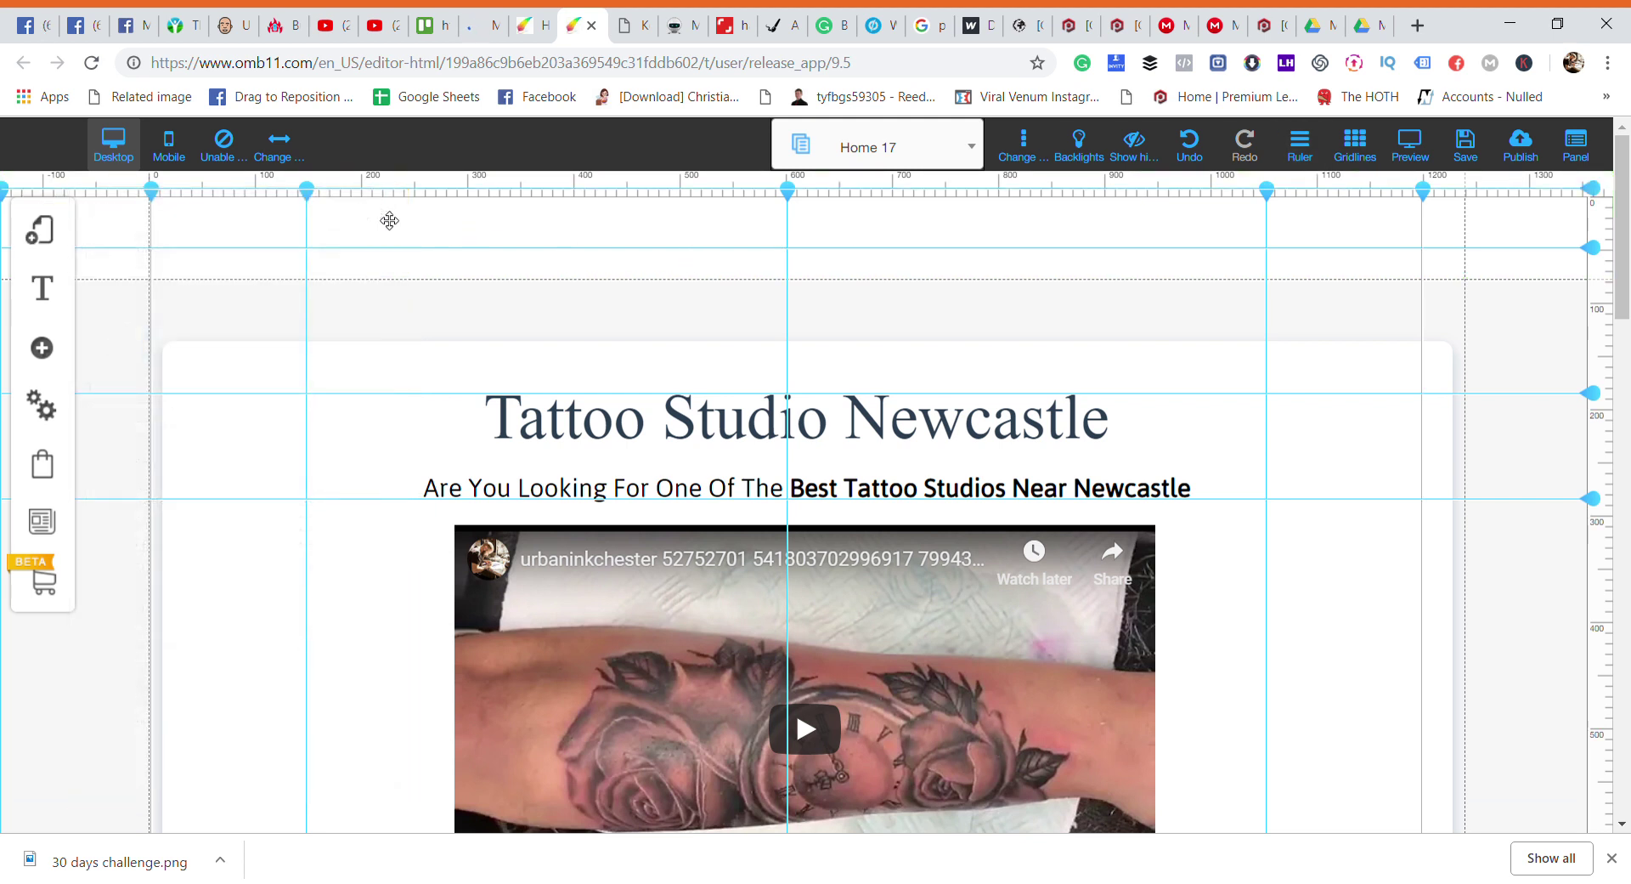